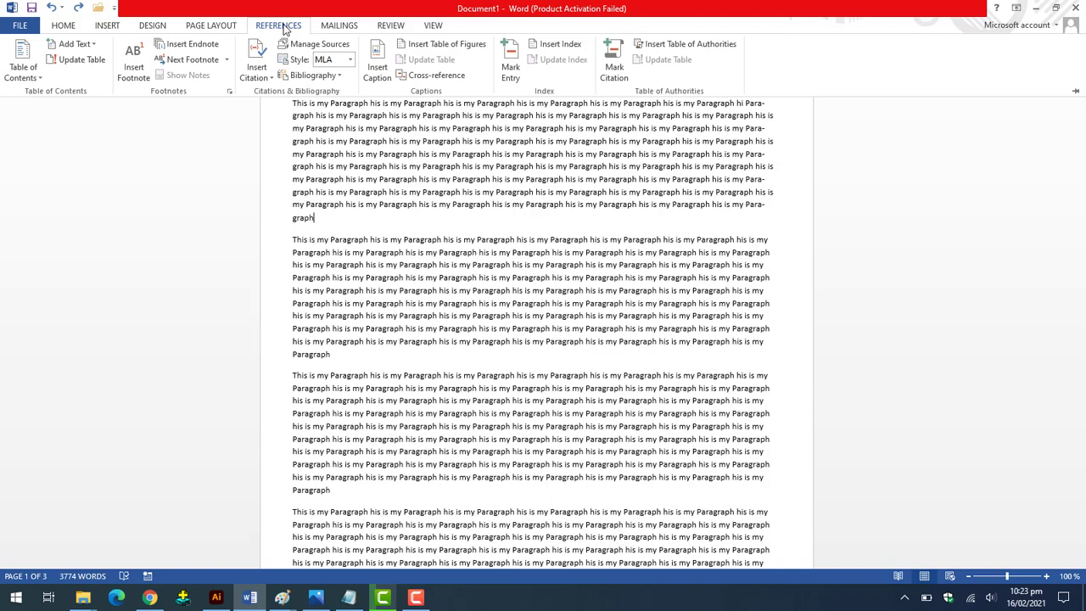
Bring up the ieee-references-example1.png sample in Photos and zoom in and out on it.
left_click(316, 598)
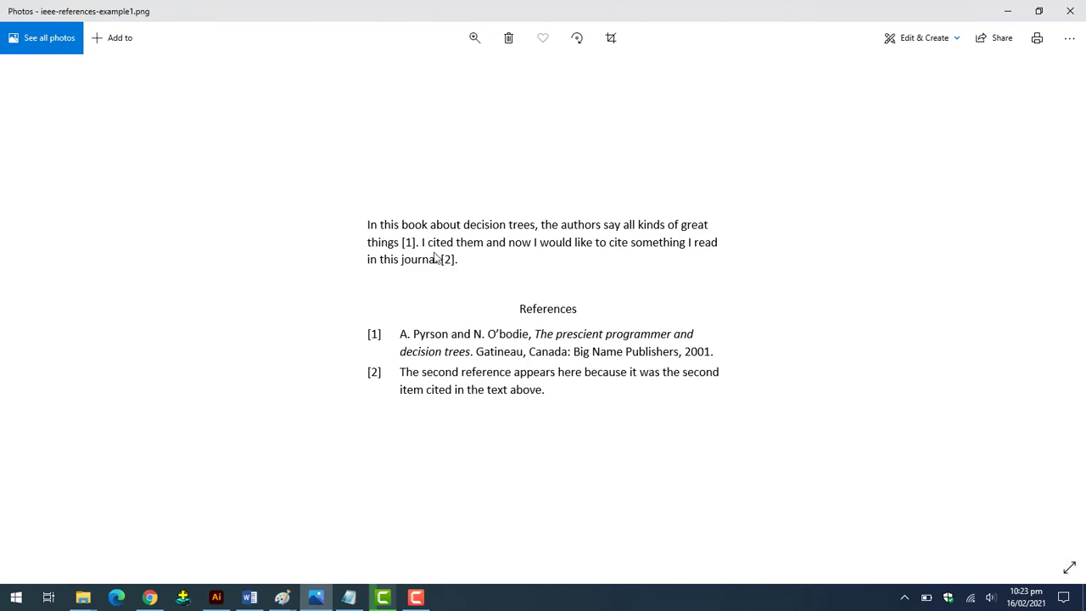
scroll(523, 202, "up", 2)
scroll(312, 185, "up", 2)
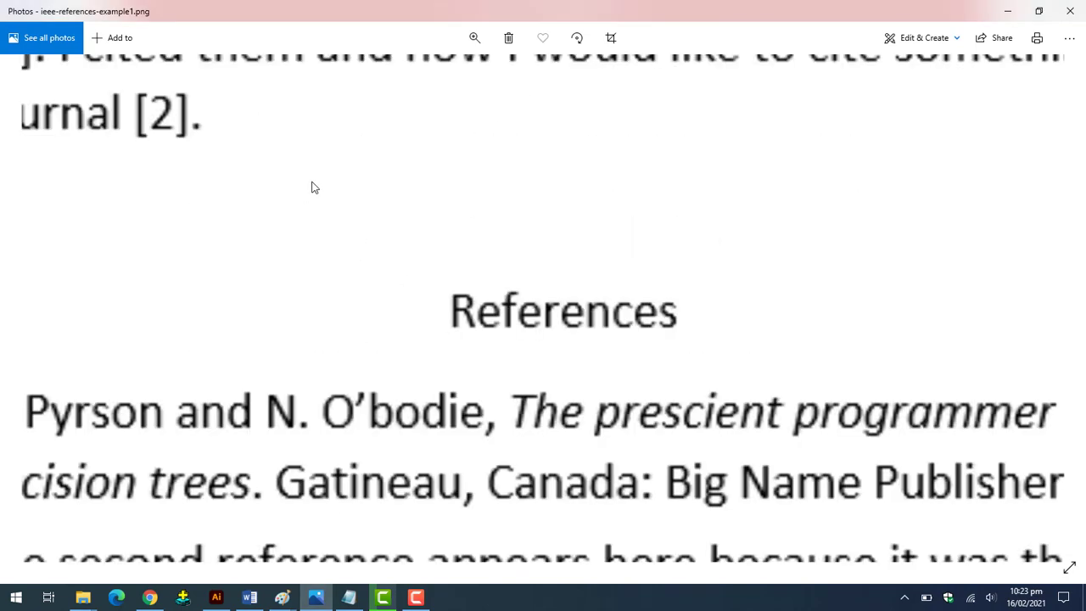
scroll(311, 187, "down", 2)
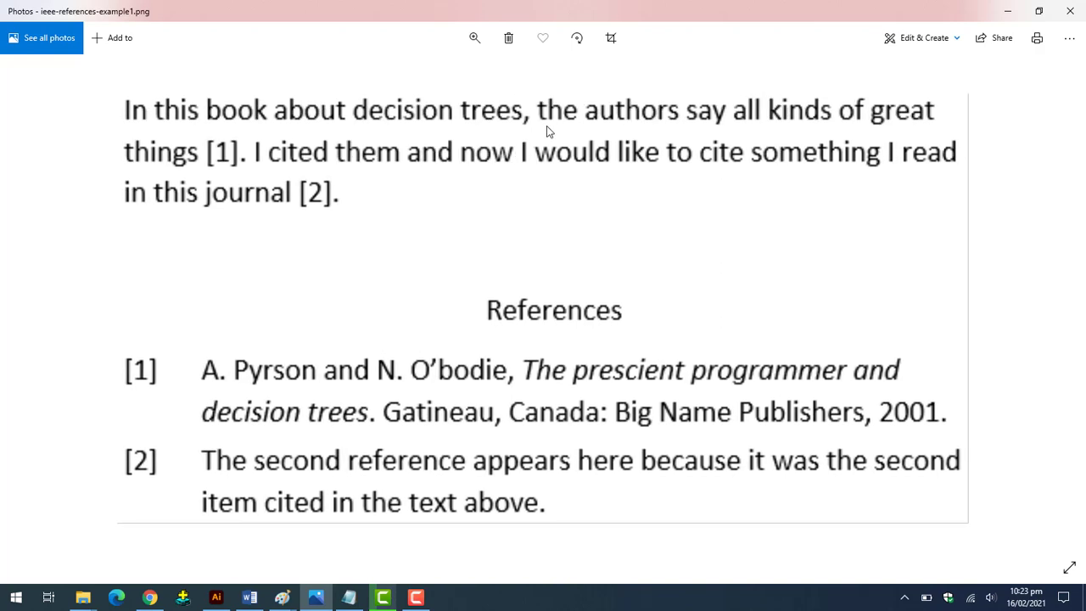
scroll(547, 129, "down", 2)
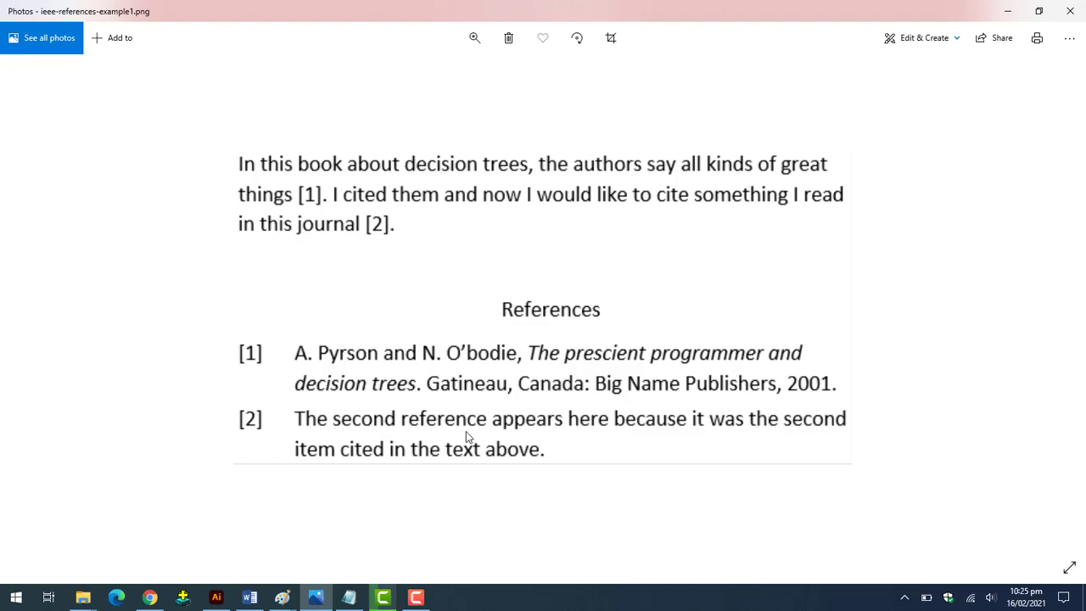
Minimize the Photos window to return to the Word document.
left_click(1008, 11)
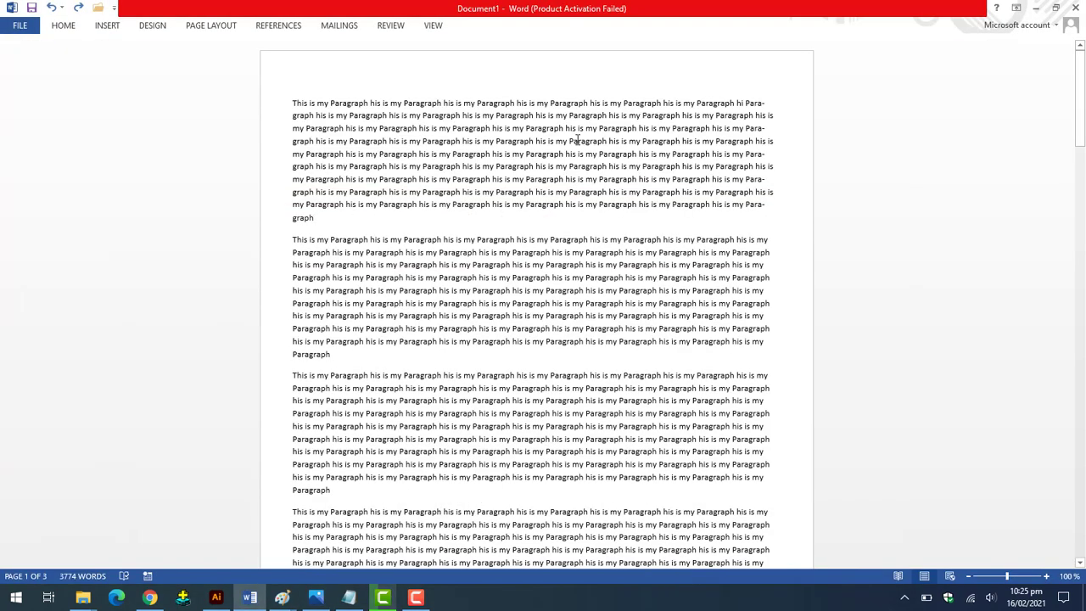
Pin the ribbon with Show Tabs and Commands, then open References > Manage Sources.
scroll(477, 345, "down", 5)
scroll(478, 345, "up", 5)
left_click(1017, 8)
left_click(992, 111)
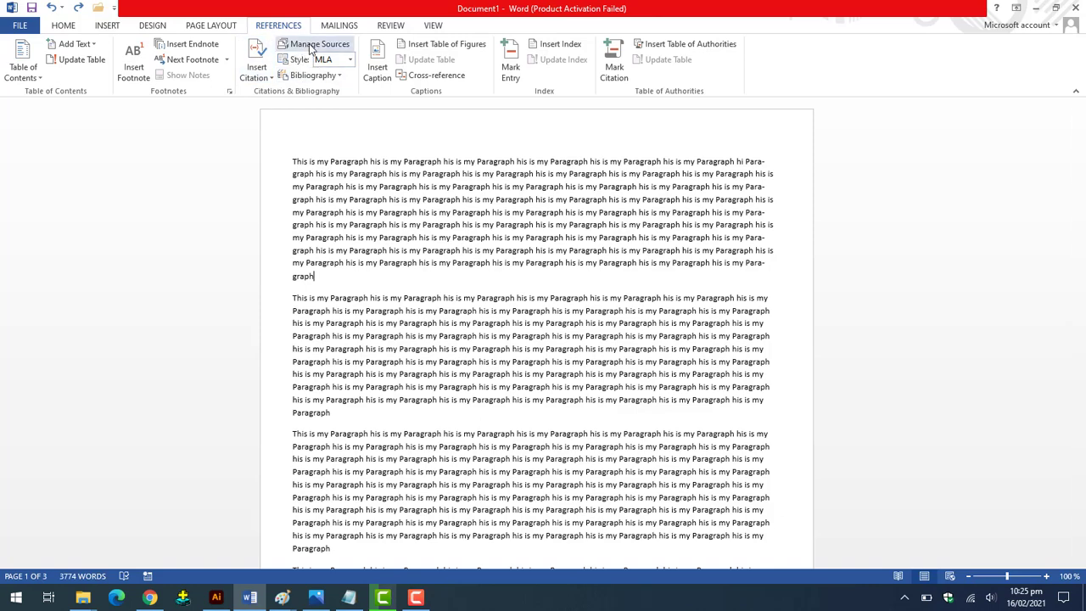
left_click(311, 49)
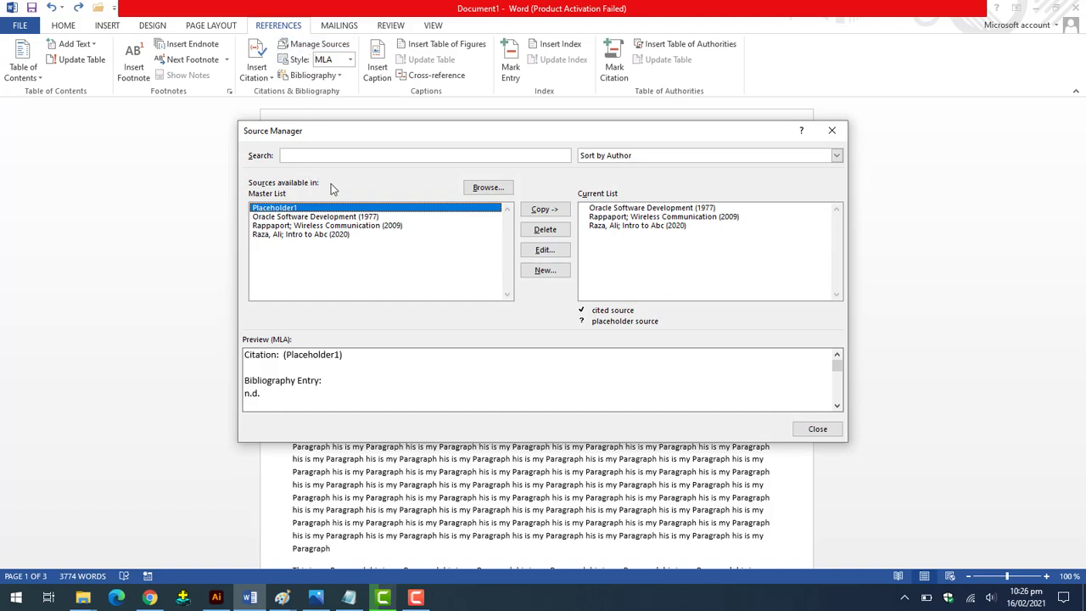
Start a new Book source in Source Manager and enter the author's name.
left_click(299, 236)
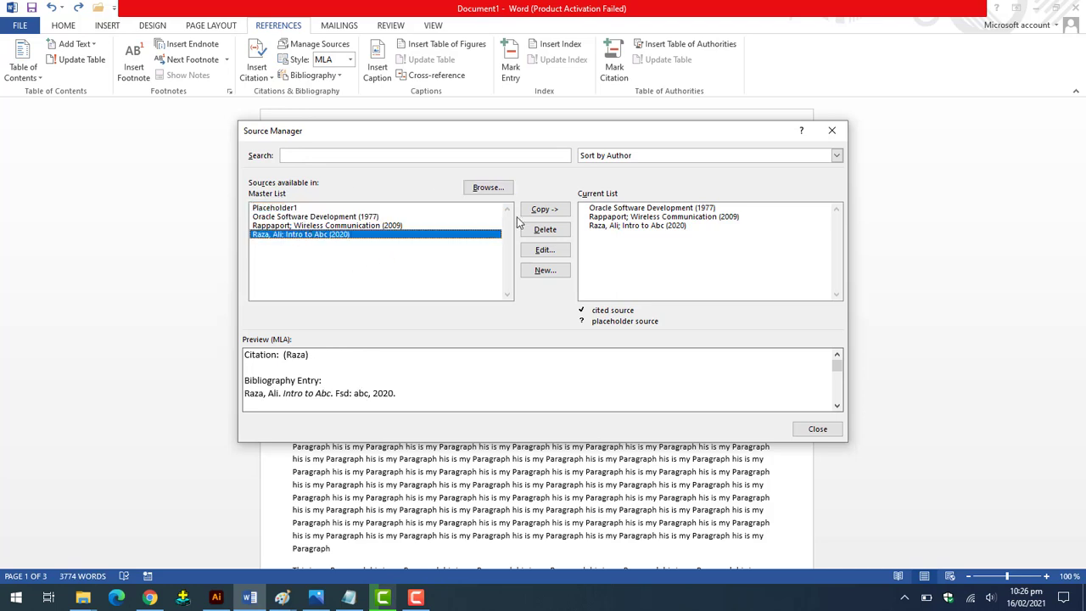
left_click(545, 271)
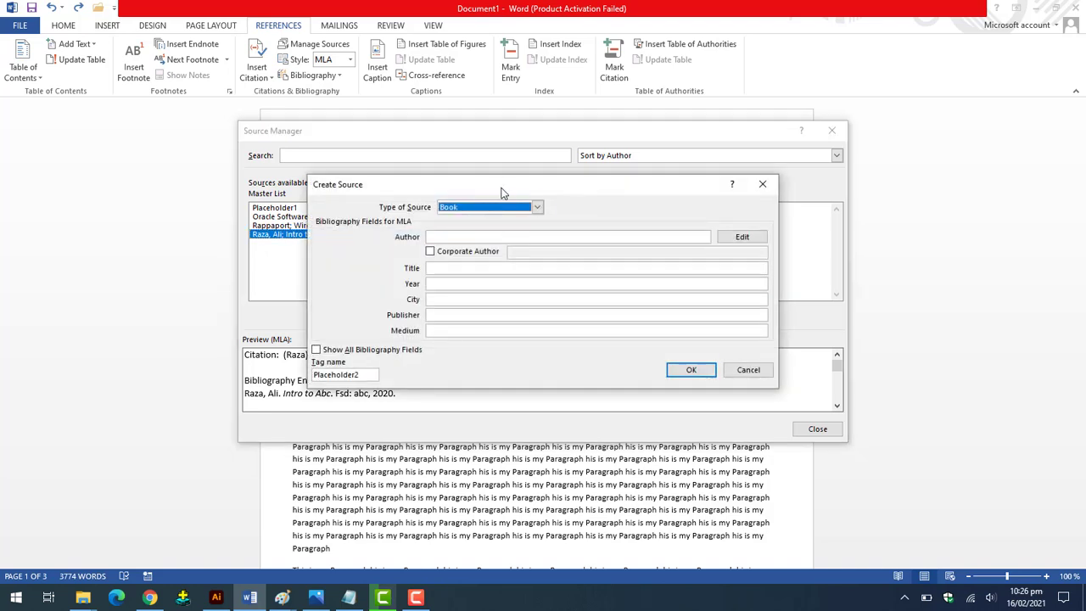
left_click_drag(501, 193, 463, 303)
left_click(430, 350)
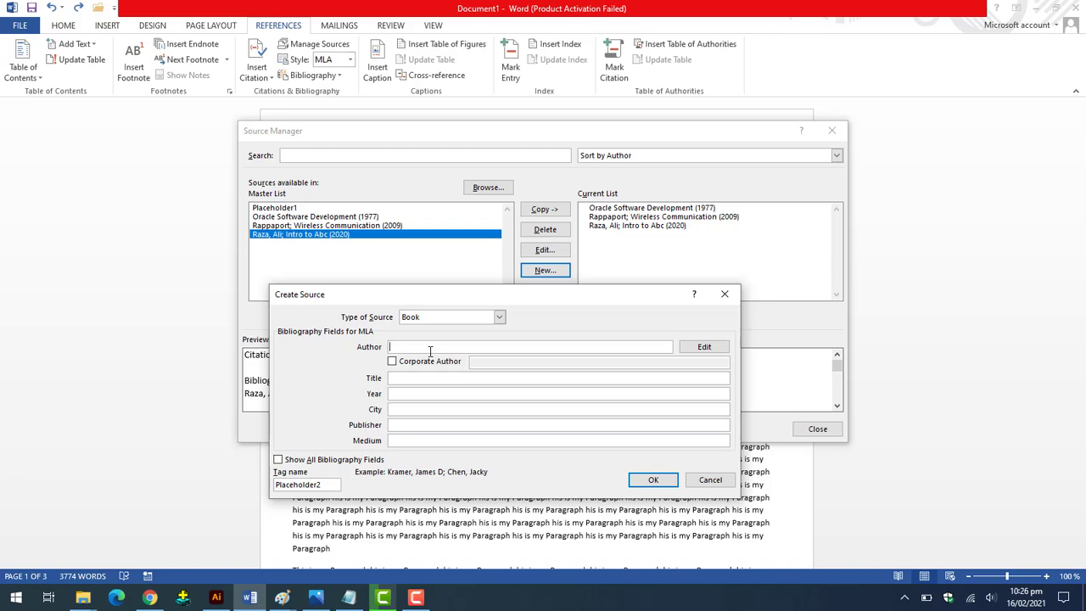
Enter title 'Intro to MS Word', year 2020, city Faisalabad, publisher XYZ, and save the source.
left_click(410, 377)
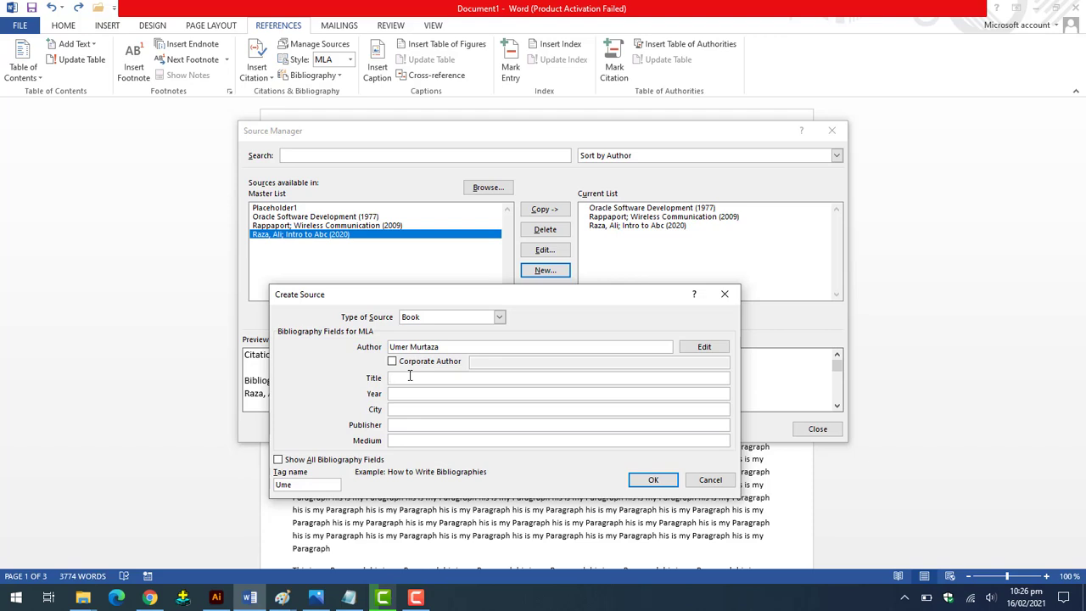
type("Intro to MS Word")
left_click(407, 394)
type("2020")
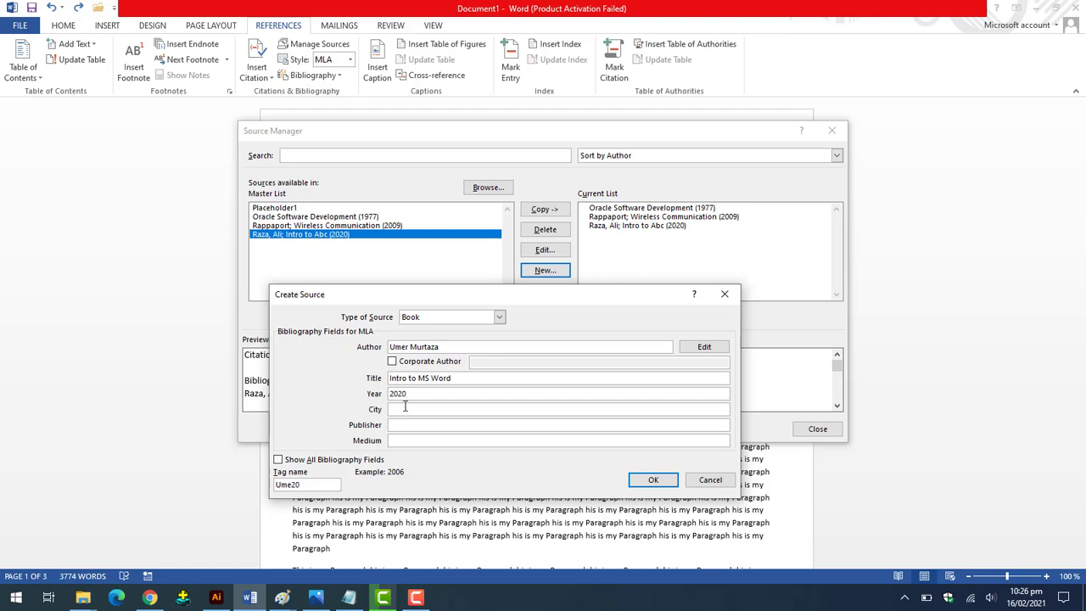
left_click(404, 410)
type("Faisalabad")
left_click(403, 425)
type("XYZ")
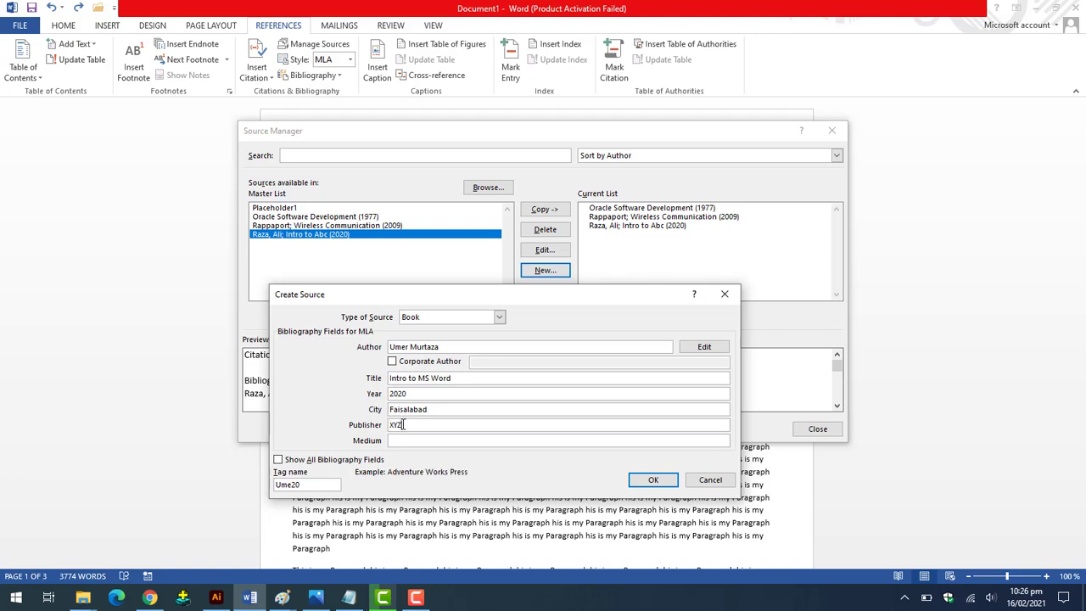
left_click(653, 480)
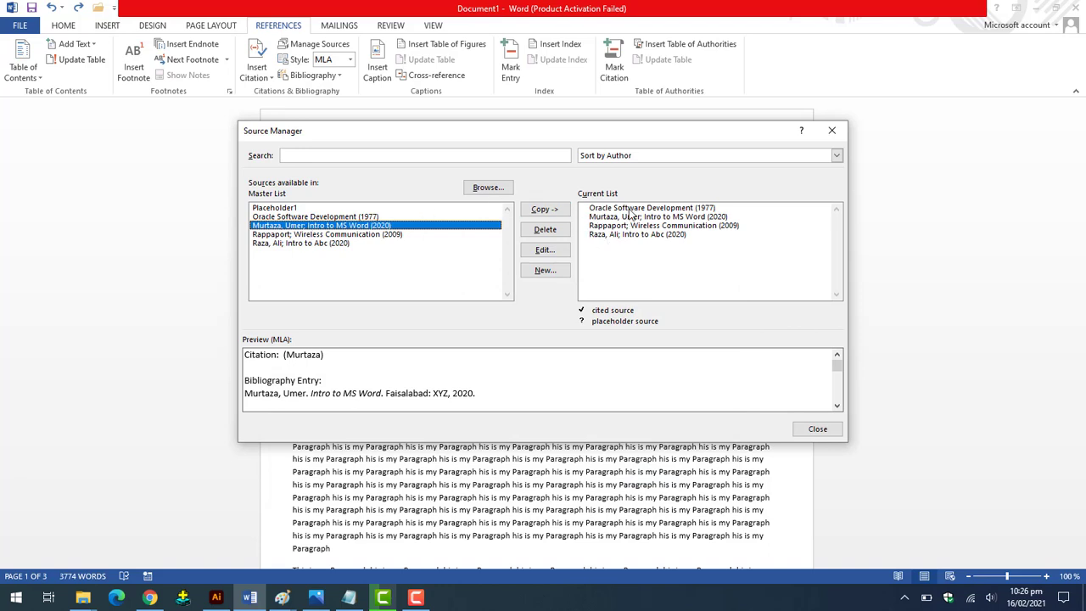
Preview the Intro to Abc, Wireless Communication, Intro to MS Word and Oracle sources, then close Source Manager.
left_click(618, 237)
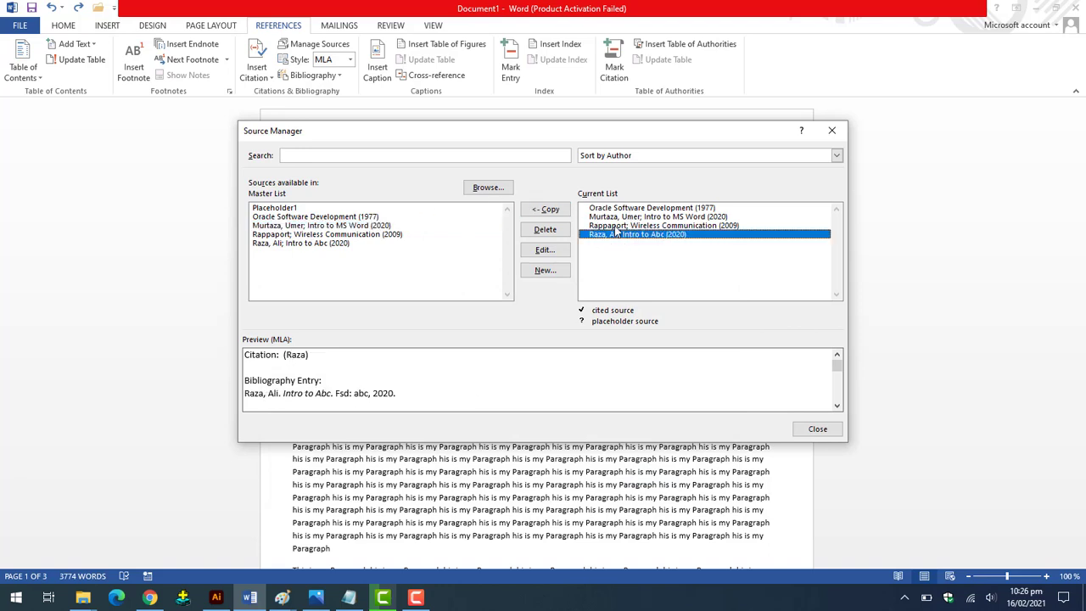
left_click(616, 226)
left_click(613, 218)
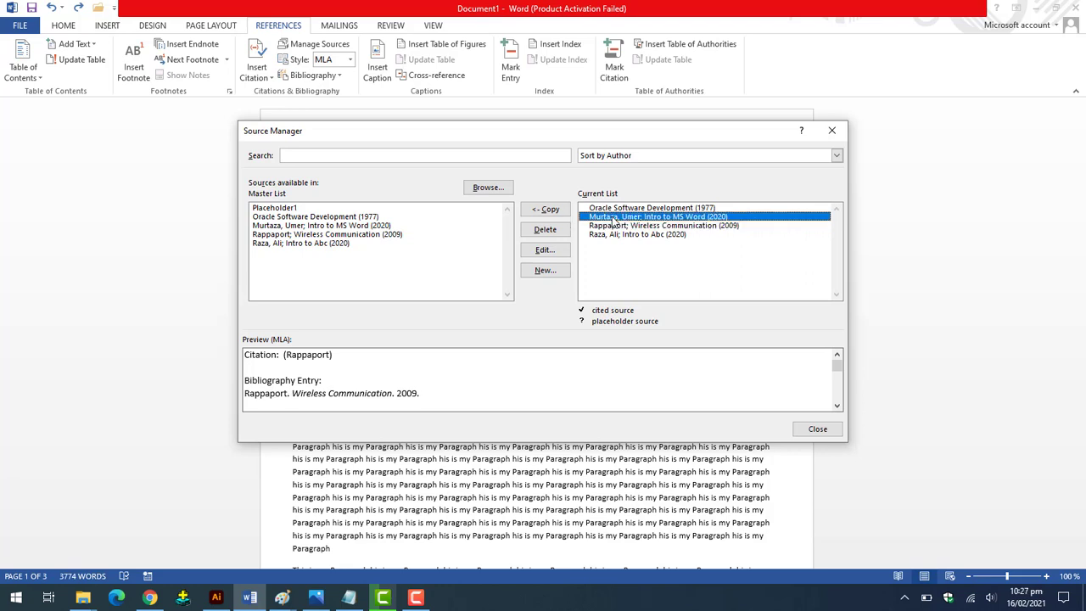
left_click(612, 208)
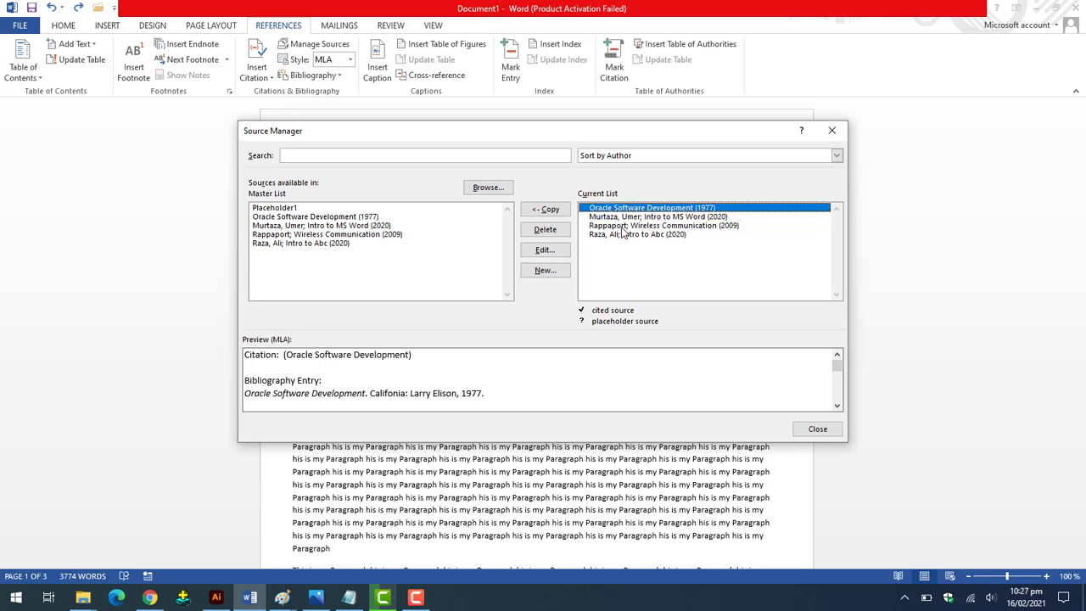
left_click(624, 226)
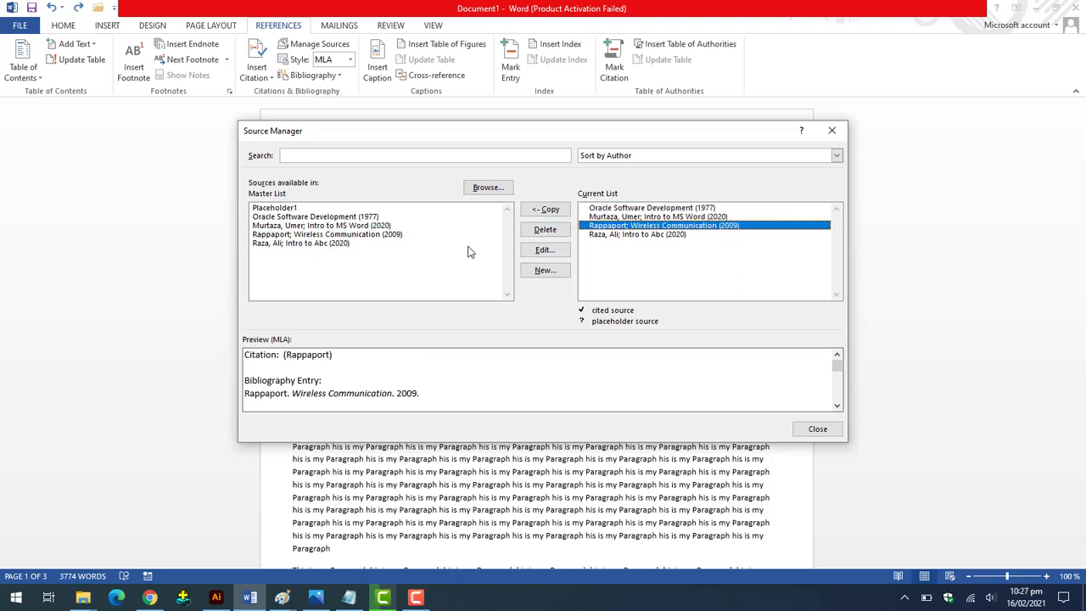
left_click(615, 237)
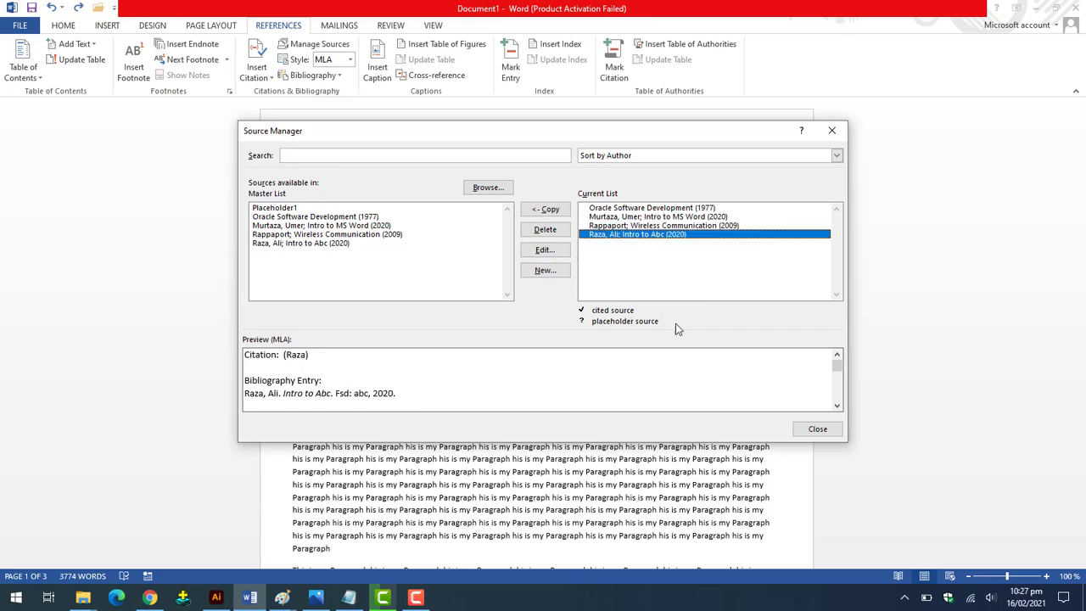
left_click(816, 429)
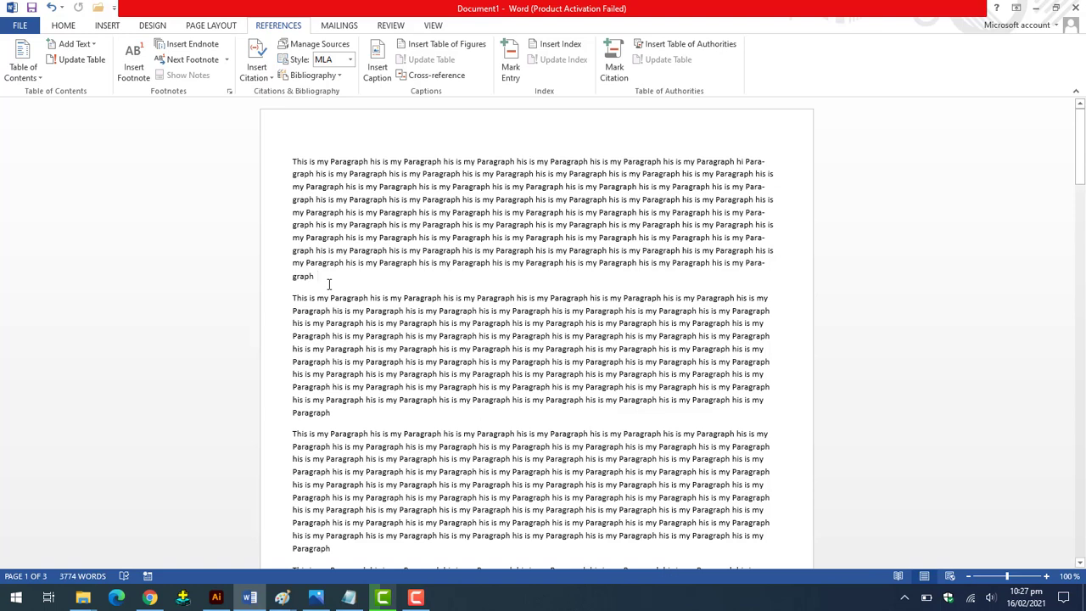
Cite the Intro to MS Word (2020) source at the end of the first paragraph.
left_click(261, 83)
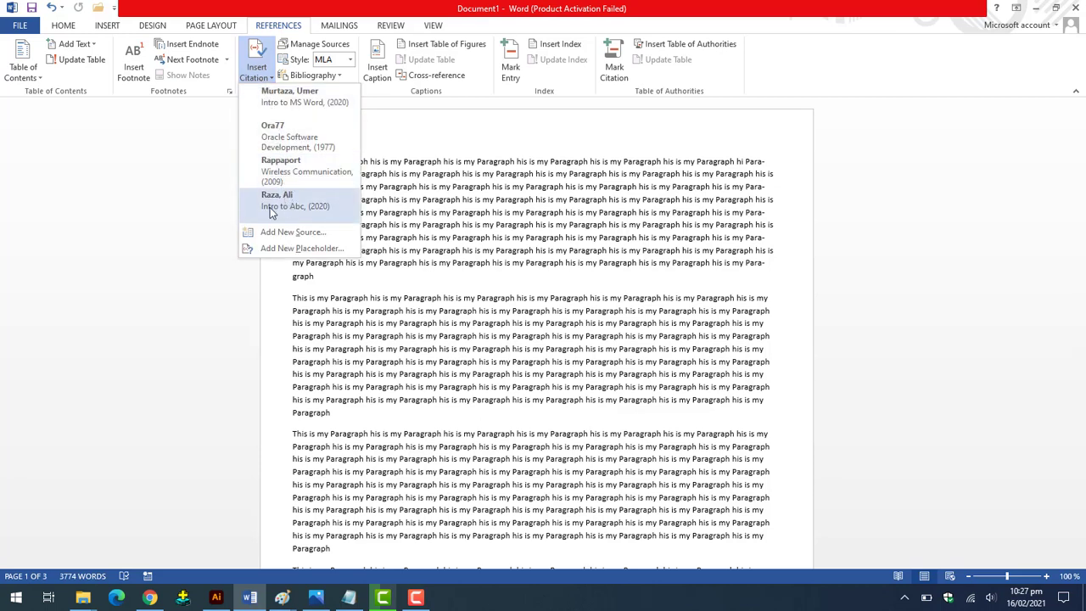
left_click(308, 102)
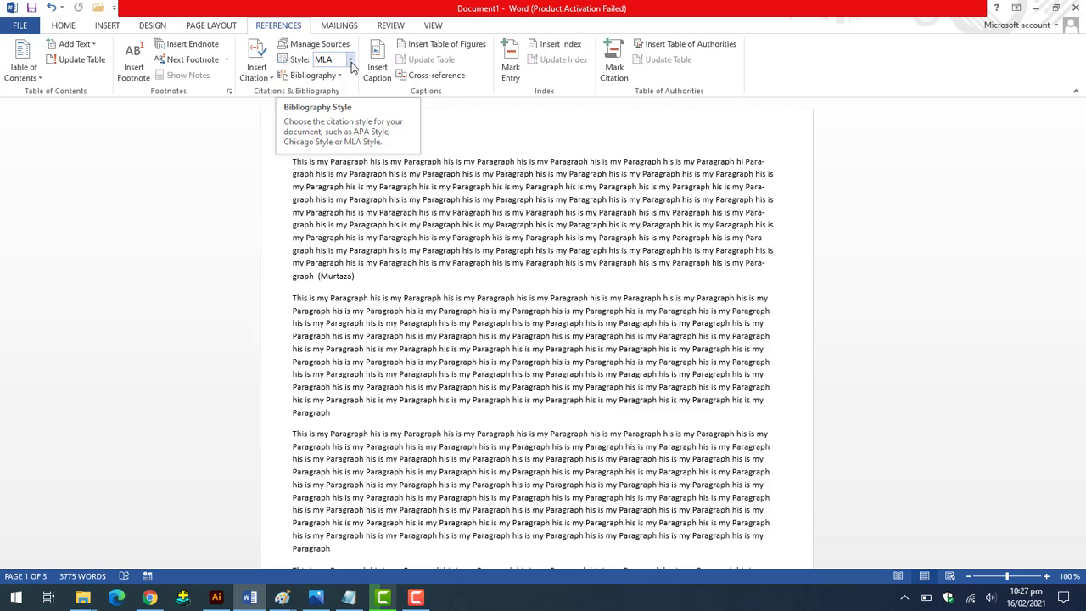
Switch the citation style to IEEE so the first citation reads [1].
left_click(350, 64)
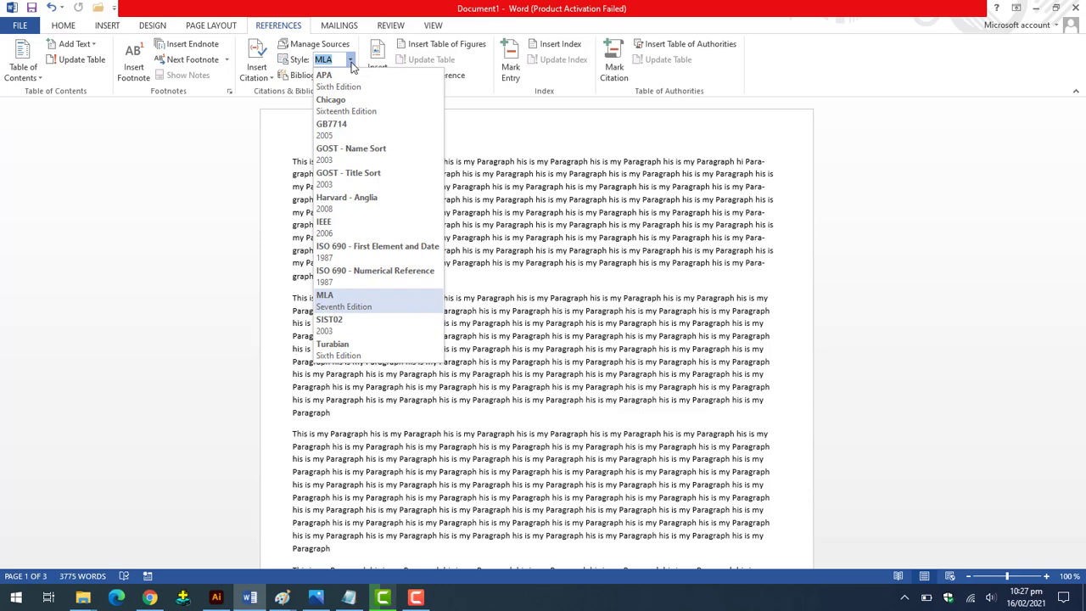
left_click(333, 228)
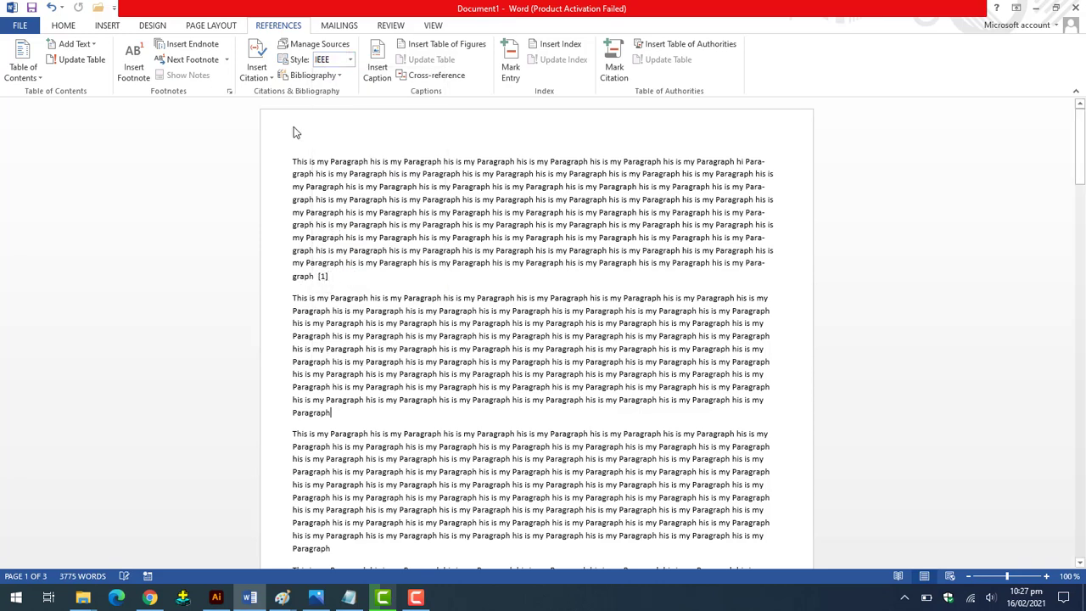
Cite Rappaport after the second paragraph [2] and Ora77 after the third [3].
left_click(257, 77)
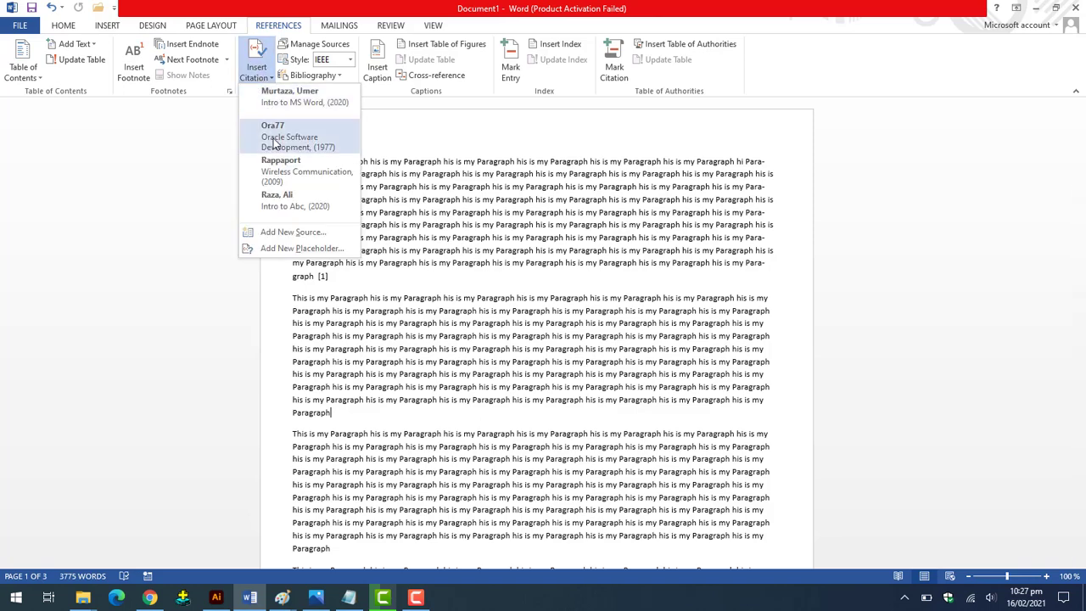
left_click(280, 169)
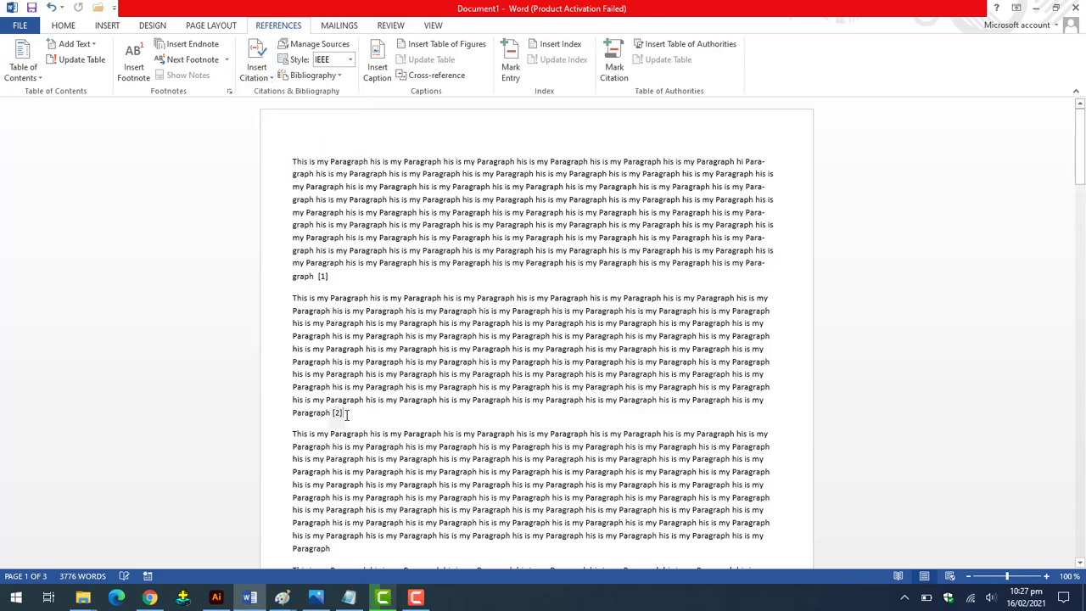
scroll(365, 416, "down", 3)
left_click(349, 440)
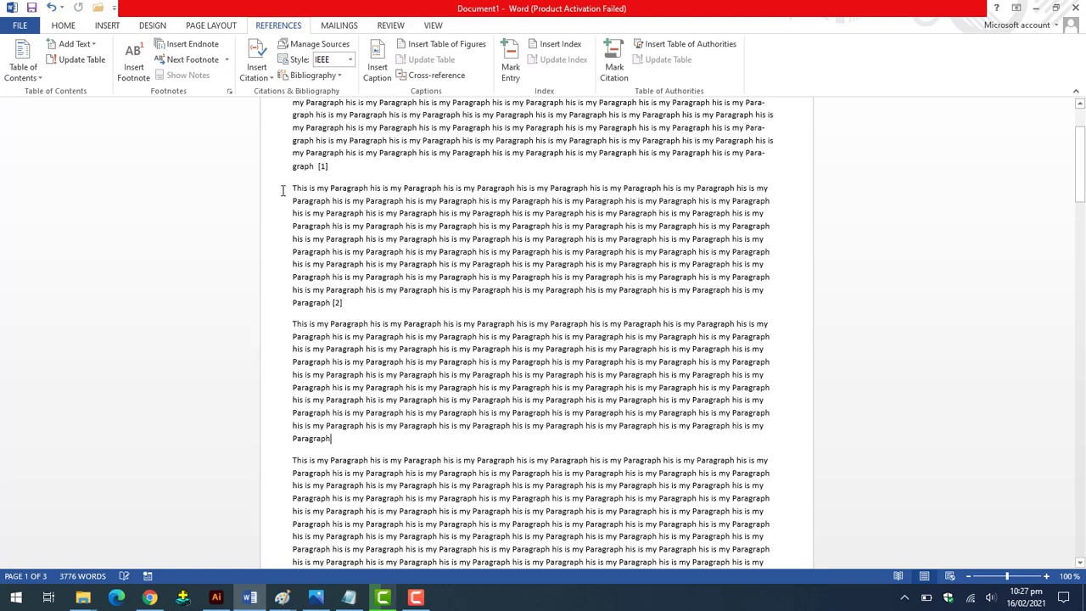
left_click(259, 77)
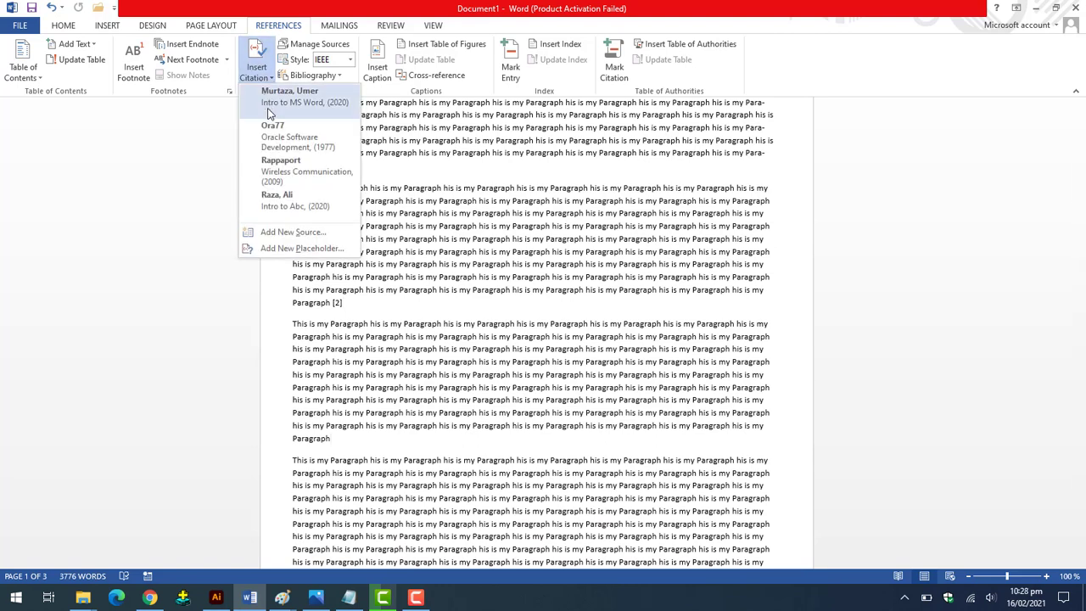
left_click(272, 146)
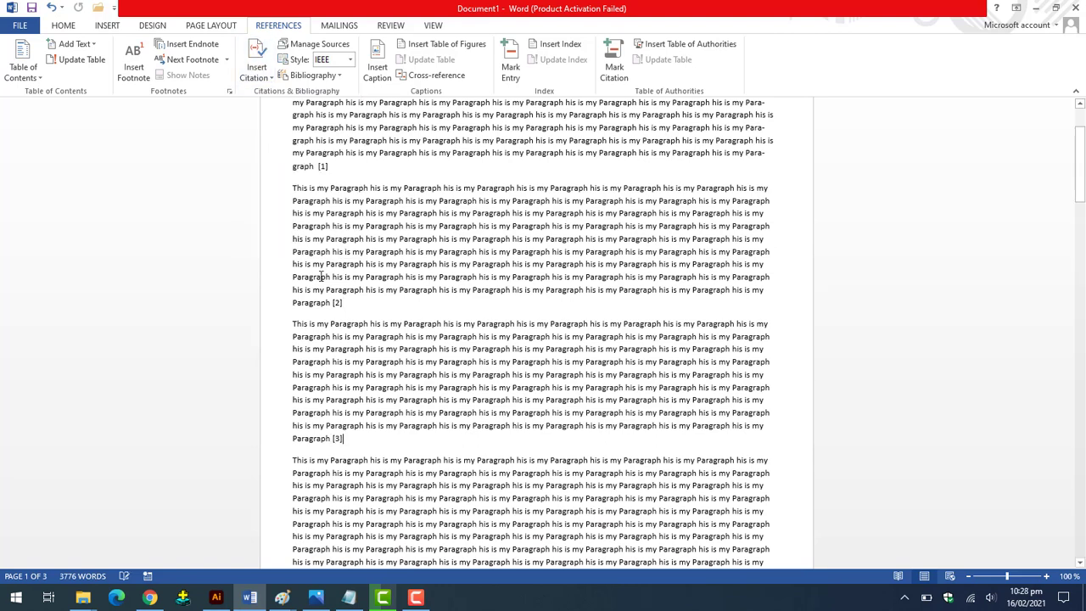
Cite the Raza (2020) source after the fourth paragraph [4] and add blank lines below it.
scroll(380, 438, "down", 2)
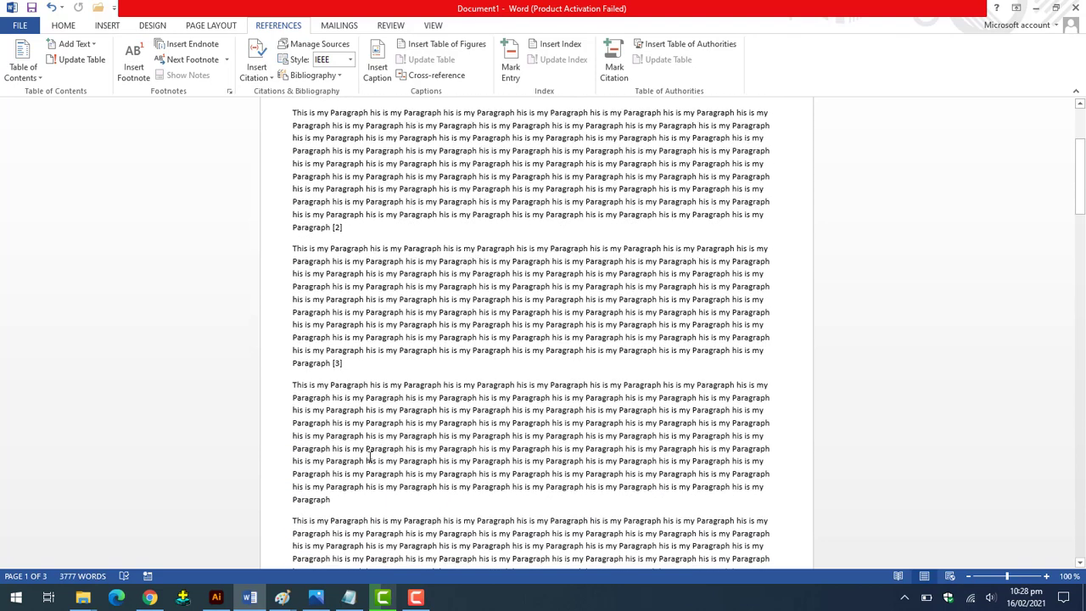
left_click(351, 499)
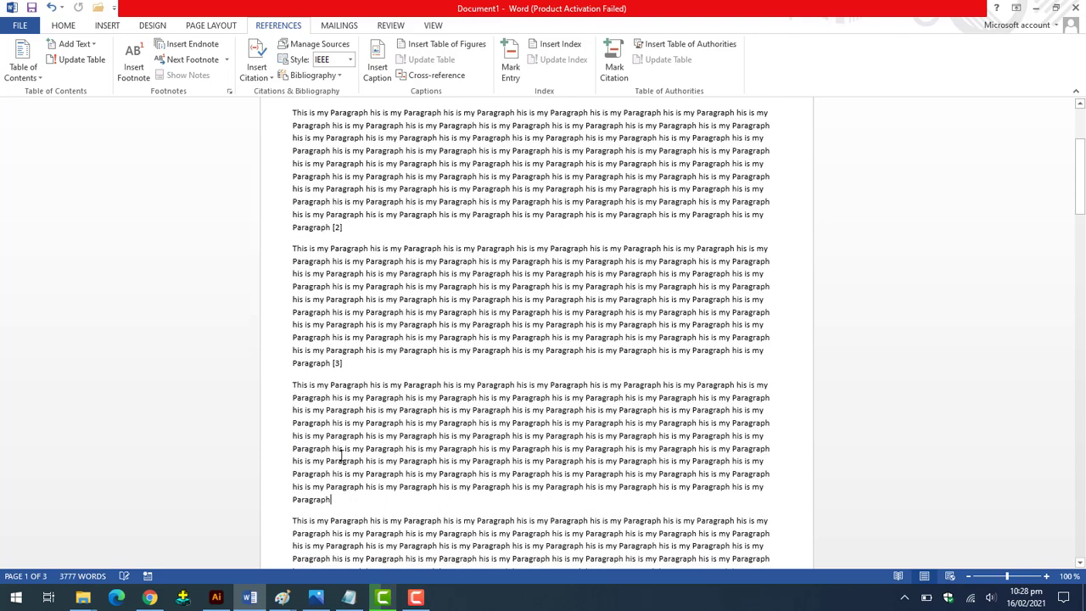
left_click(270, 78)
left_click(279, 208)
scroll(420, 366, "up", 5)
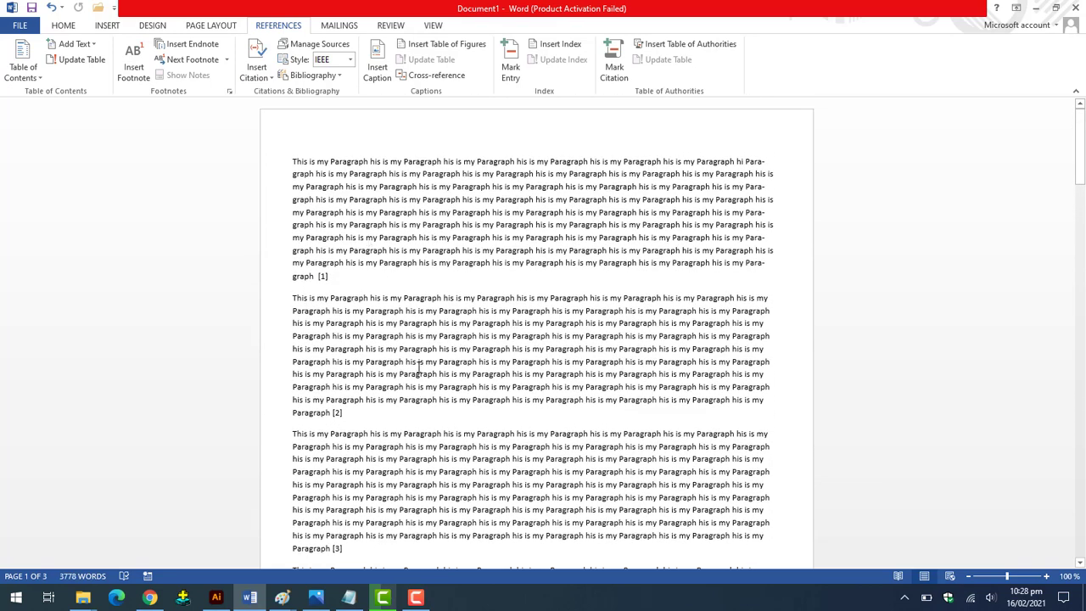
scroll(418, 366, "down", 1)
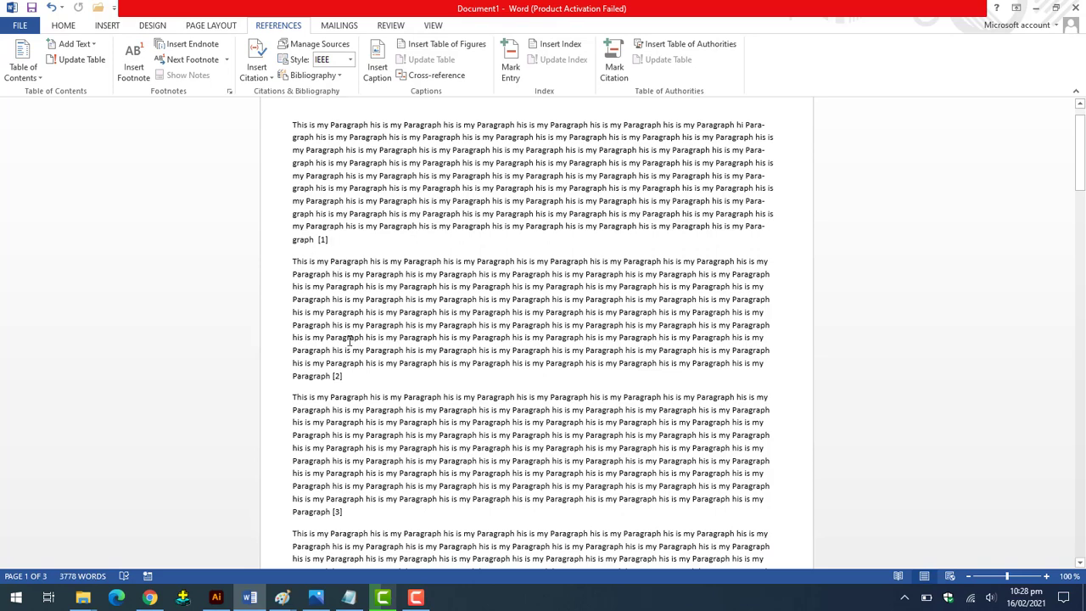
scroll(348, 340, "down", 5)
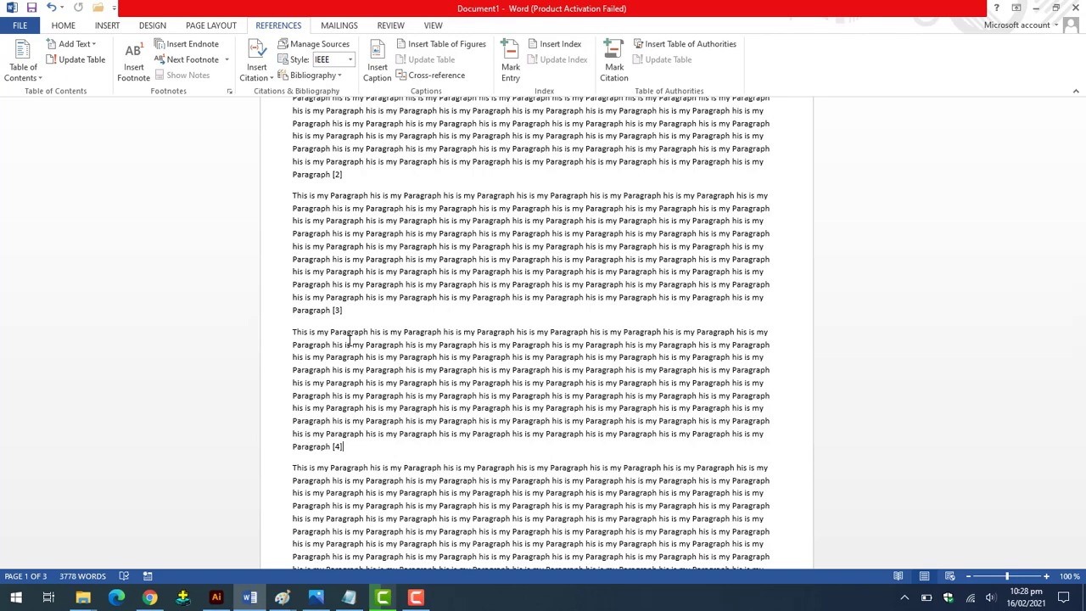
scroll(349, 341, "down", 15)
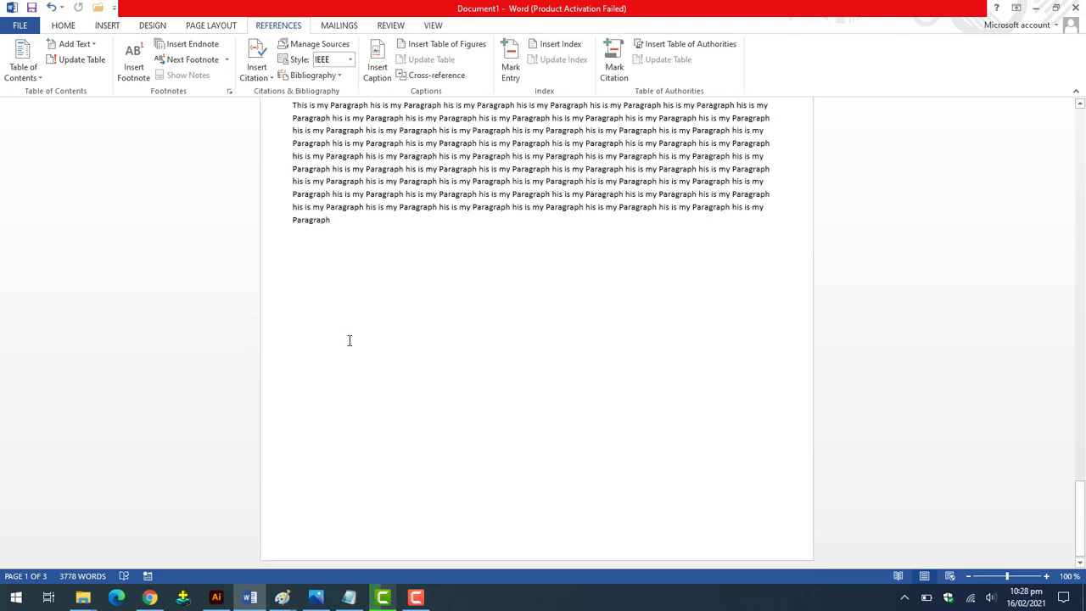
key("Return")
key("Return")
key("Return")
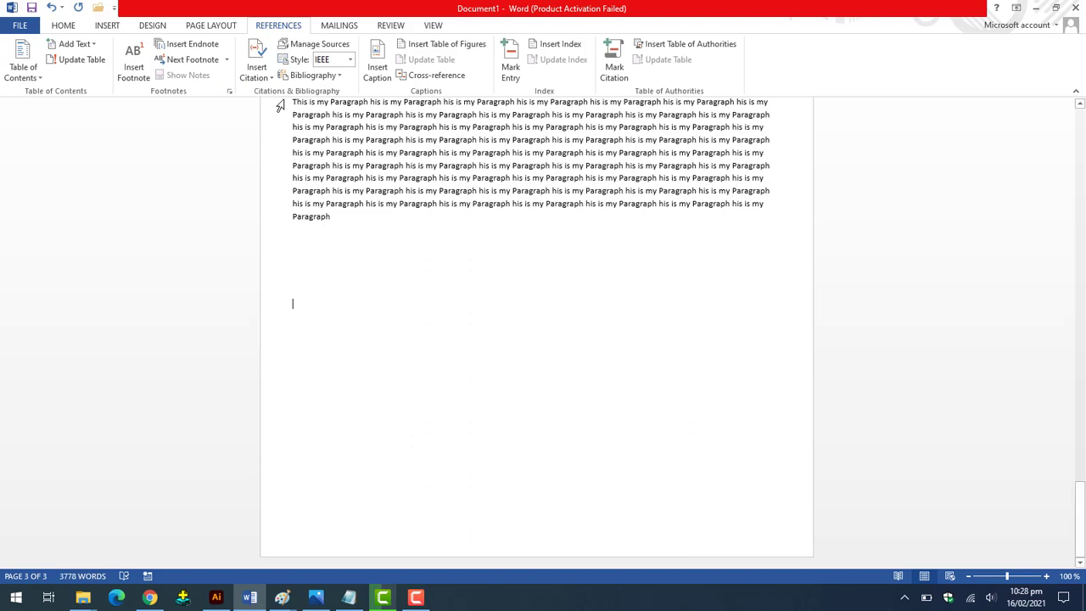
Insert the built-in References bibliography at the end of the document.
left_click(338, 76)
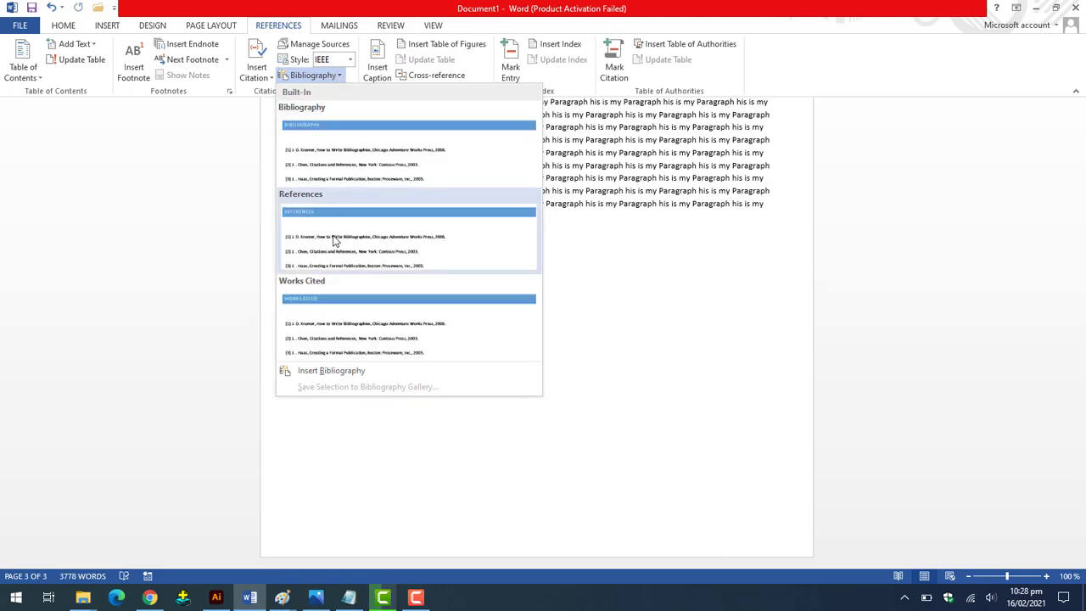
left_click(334, 241)
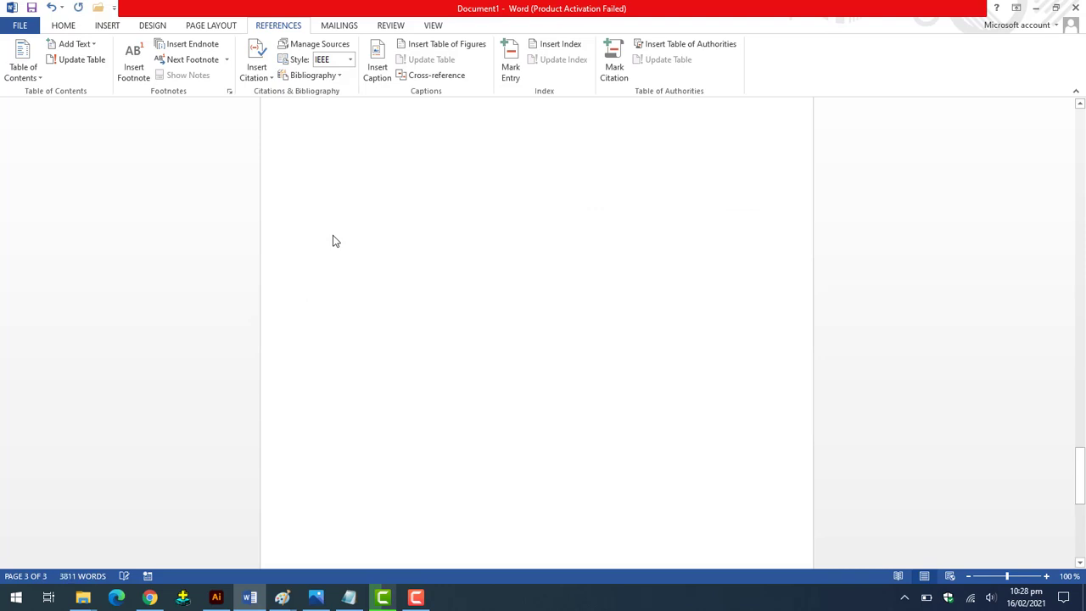
scroll(334, 241, "up", 10)
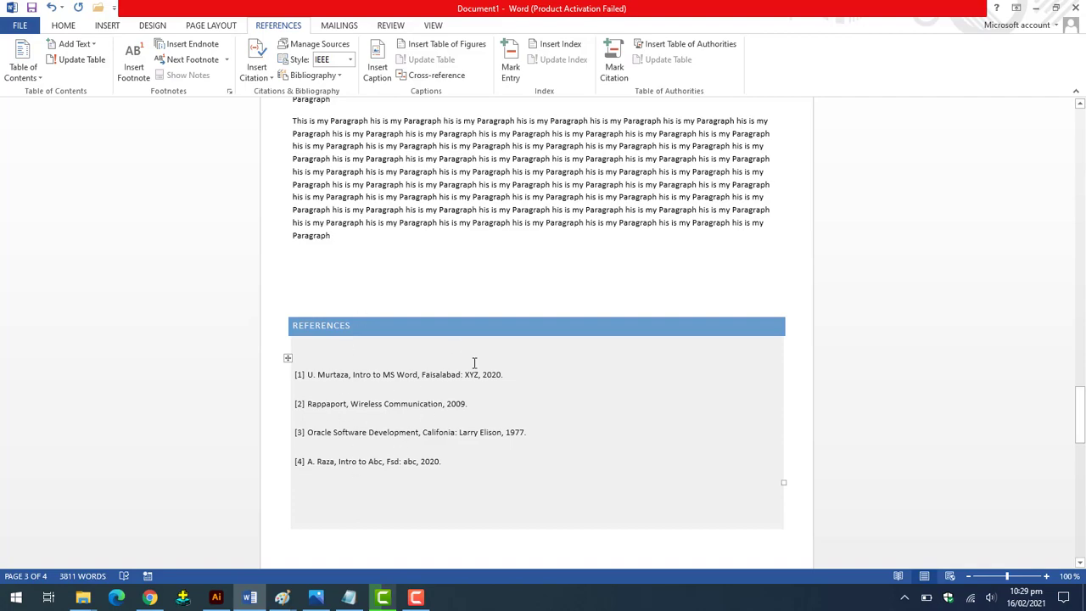
scroll(475, 363, "up", 10)
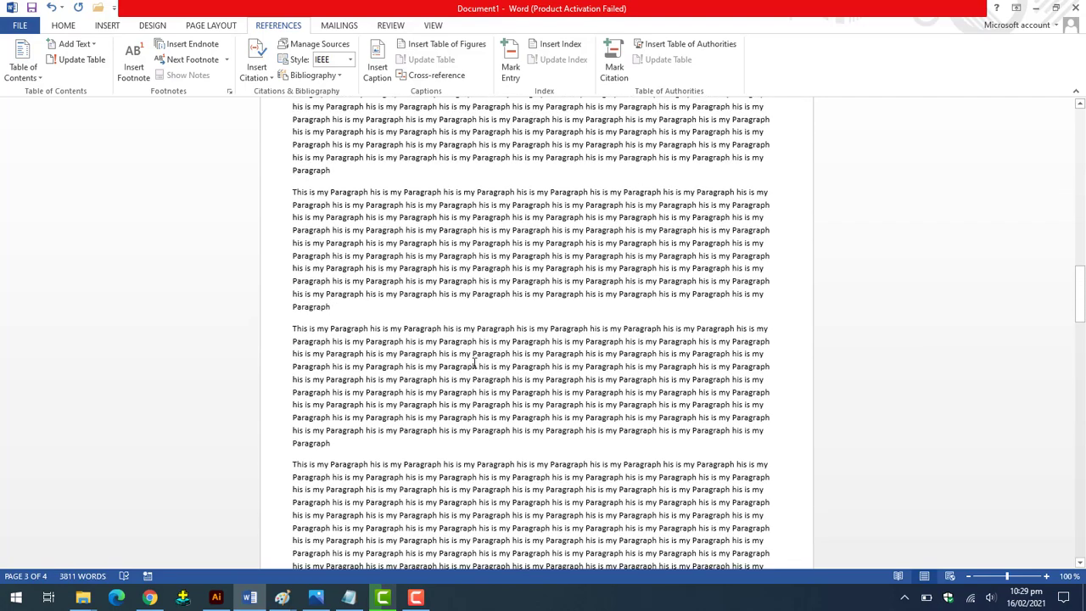
scroll(474, 364, "up", 1)
scroll(474, 363, "down", 3)
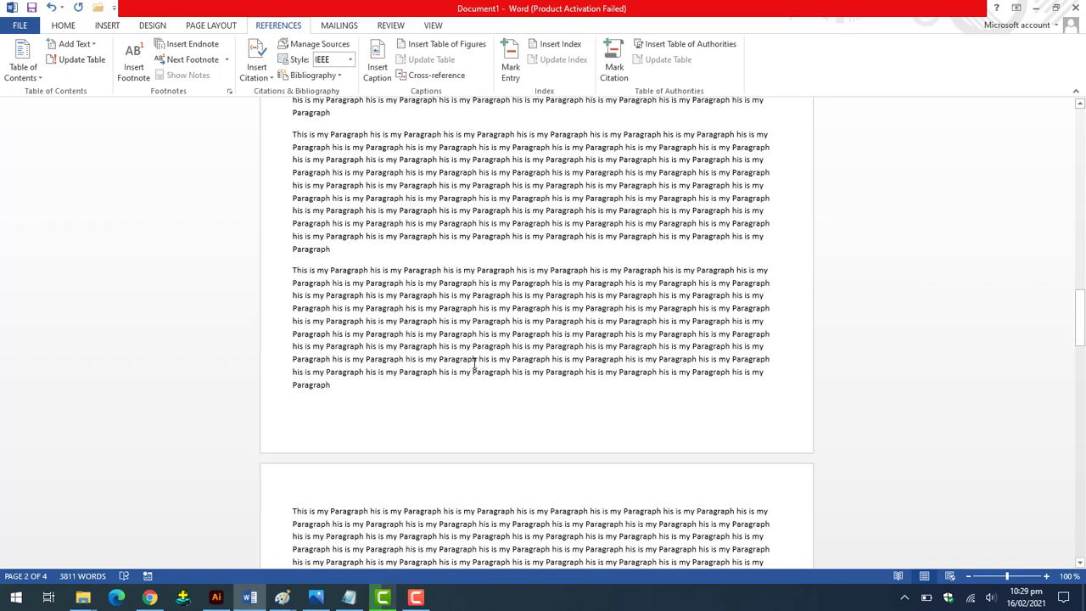
scroll(475, 363, "down", 8)
scroll(474, 363, "up", 8)
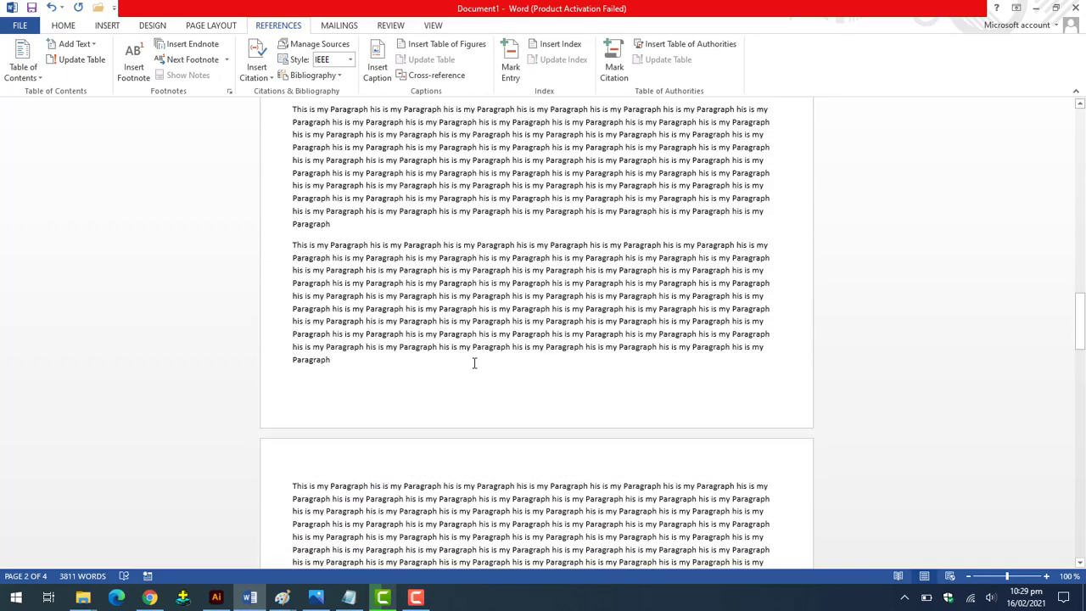
scroll(475, 364, "down", 5)
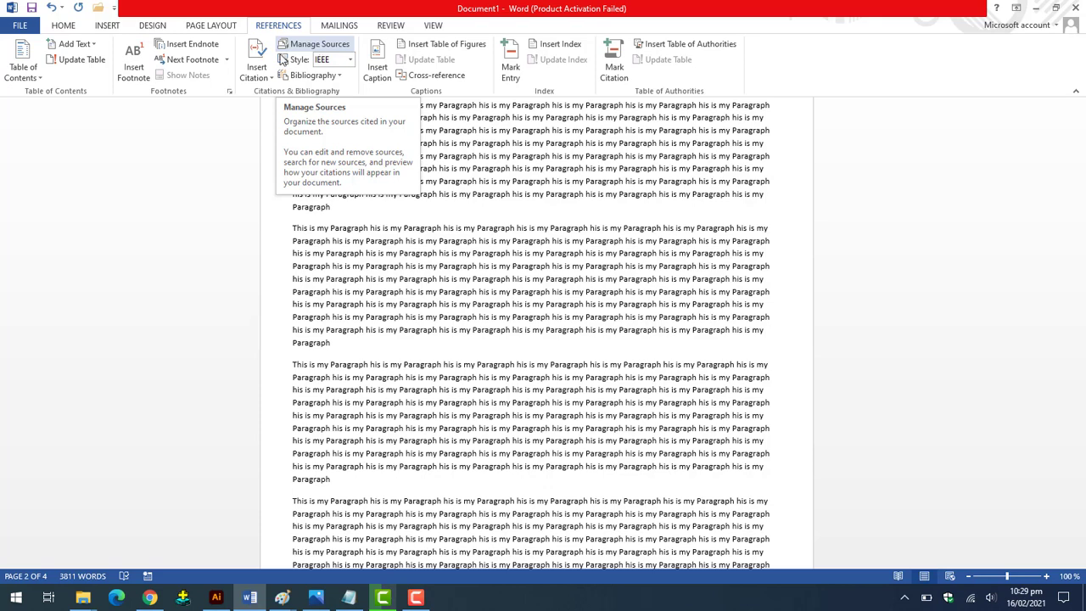
scroll(286, 97, "up", 1)
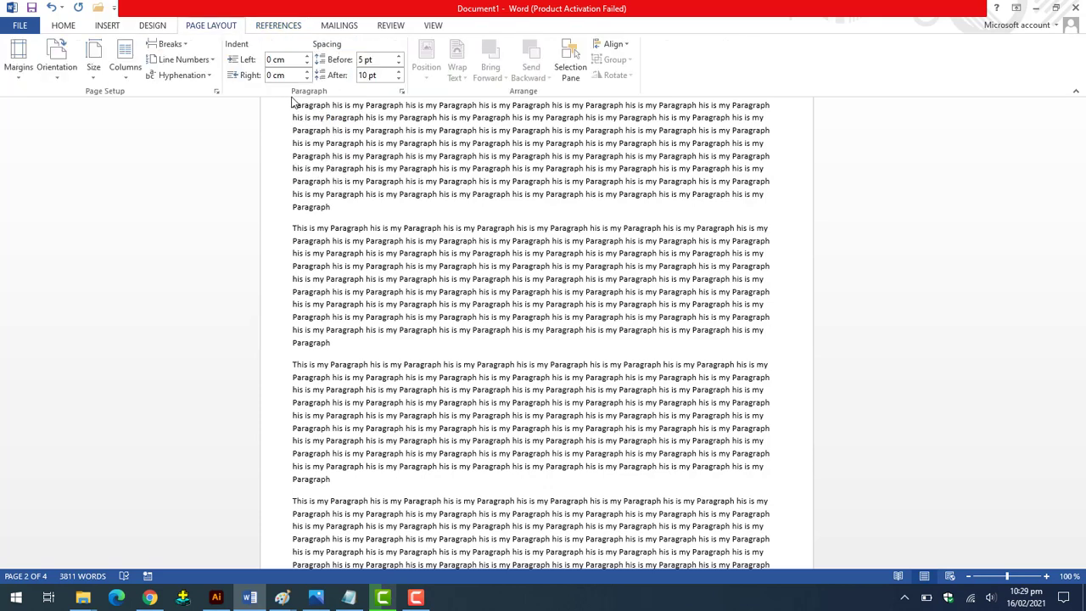
scroll(276, 47, "up", 2)
left_click(268, 27)
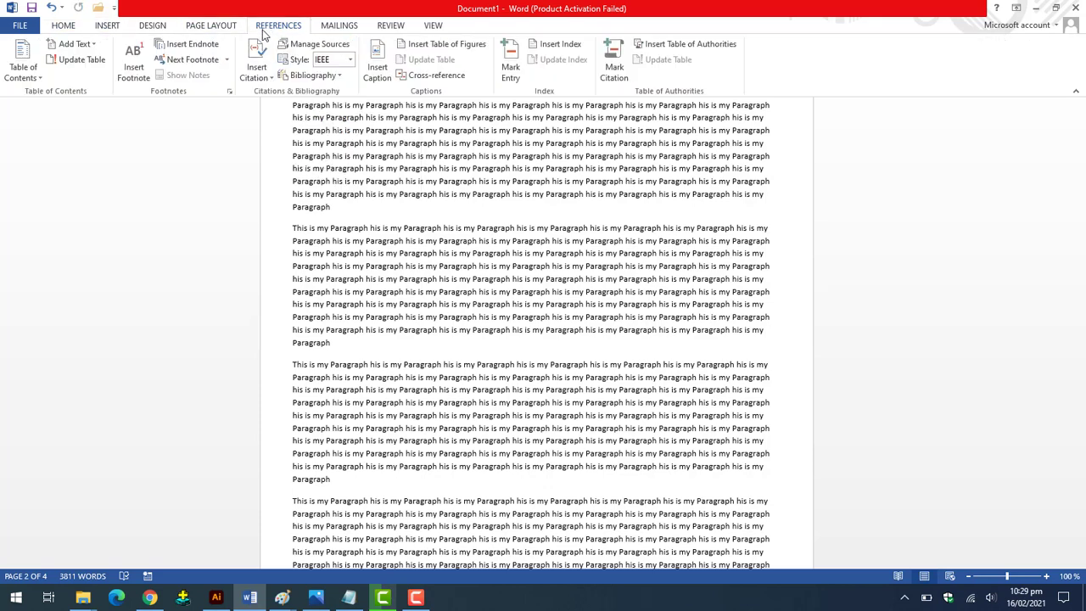
left_click(349, 64)
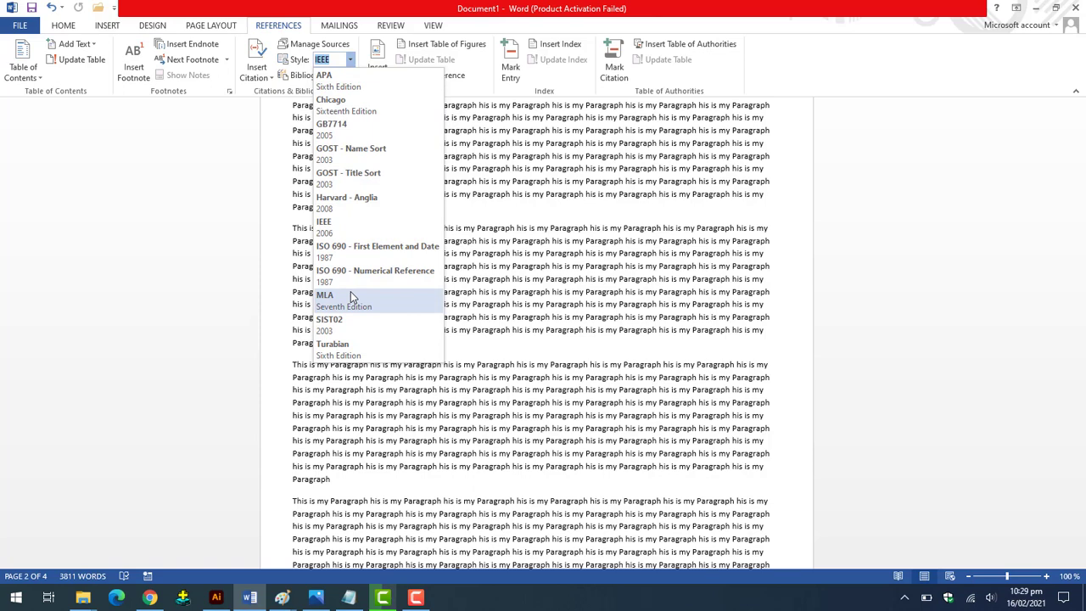
left_click(348, 64)
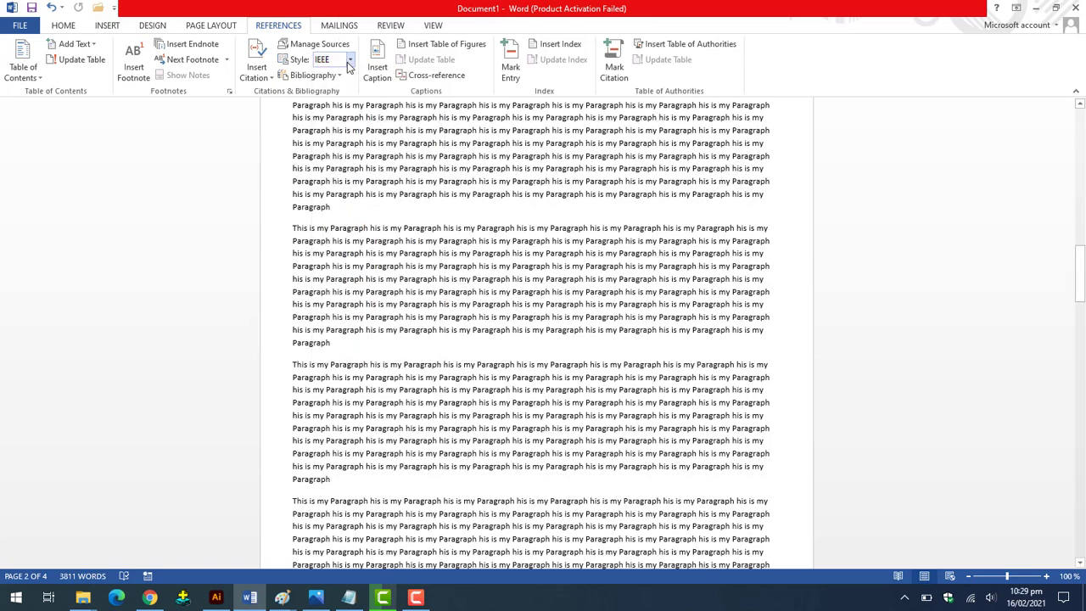
scroll(397, 222, "down", 6)
scroll(396, 220, "up", 4)
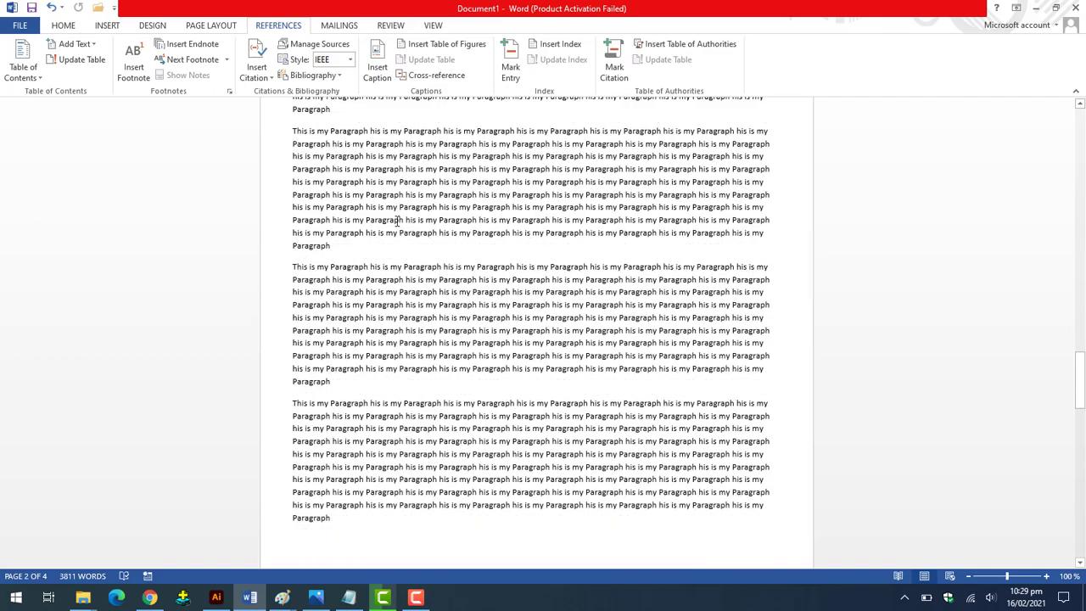
scroll(397, 220, "down", 15)
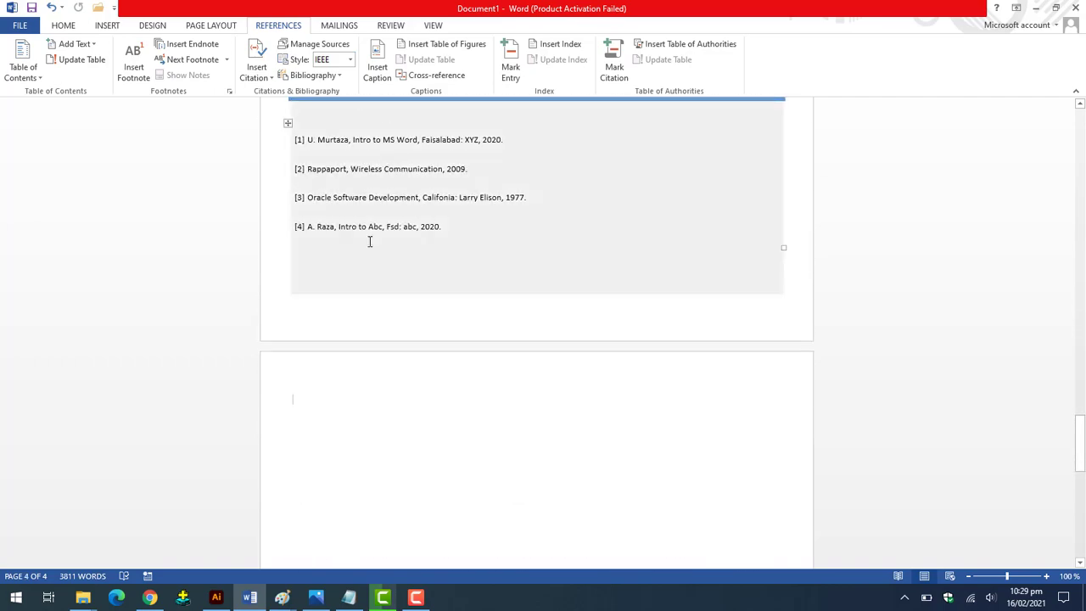
scroll(369, 242, "up", 8)
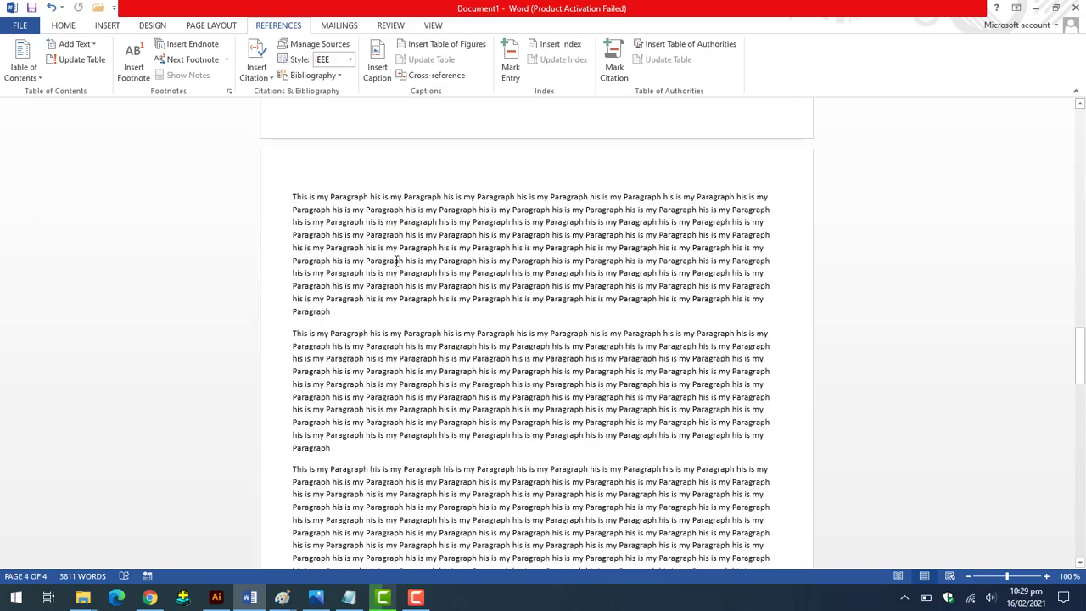
scroll(396, 261, "down", 5)
scroll(397, 261, "up", 1)
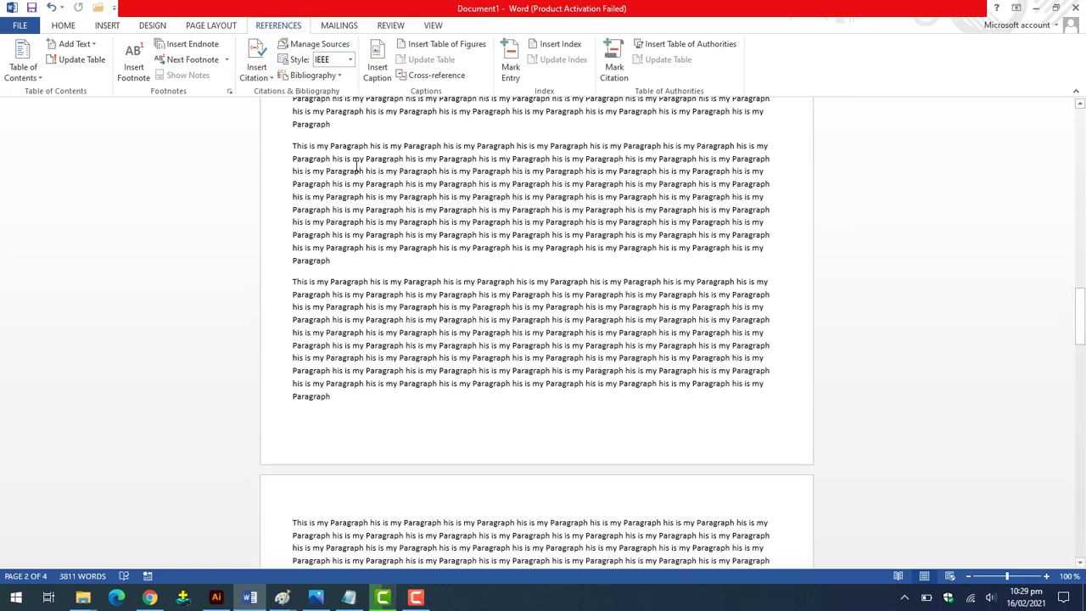
scroll(322, 165, "up", 4)
left_click(416, 597)
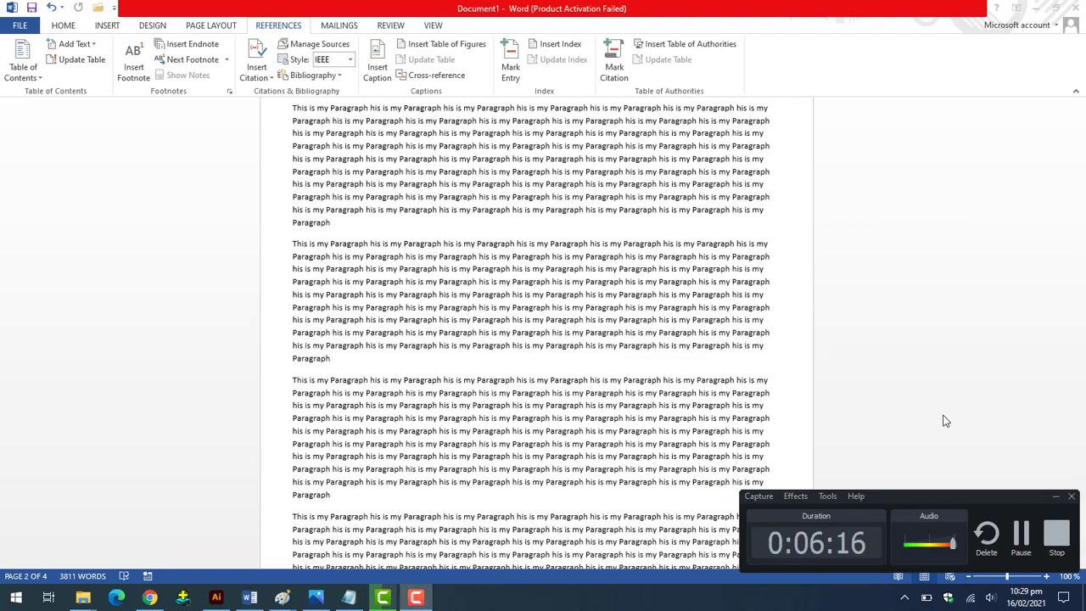
left_click(635, 344)
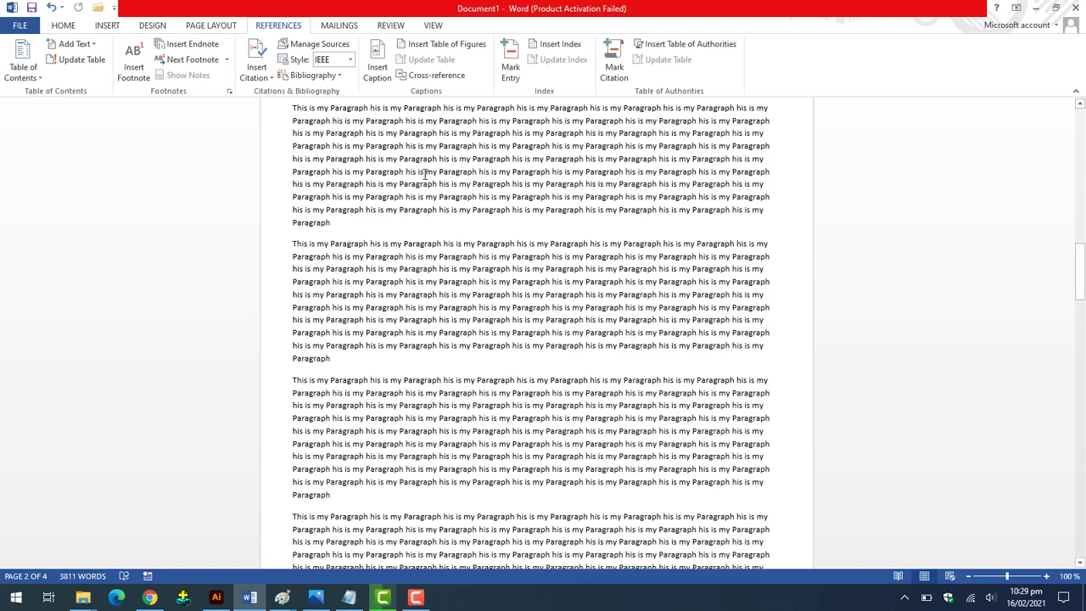
Change the Intro to Abc book source's city from Fsd to Lahore and update both lists.
left_click(309, 46)
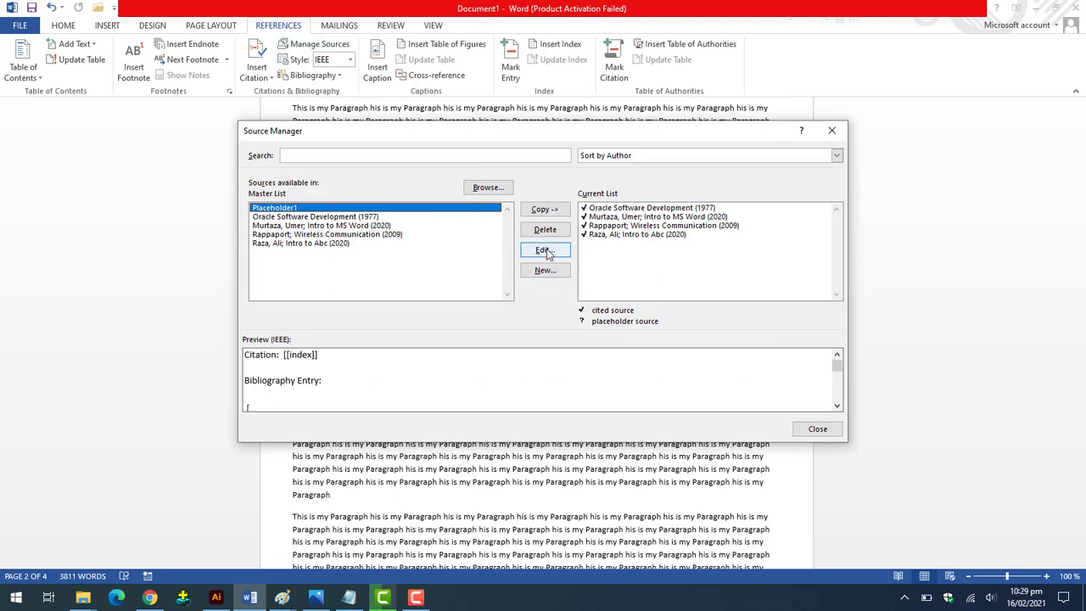
left_click(340, 244)
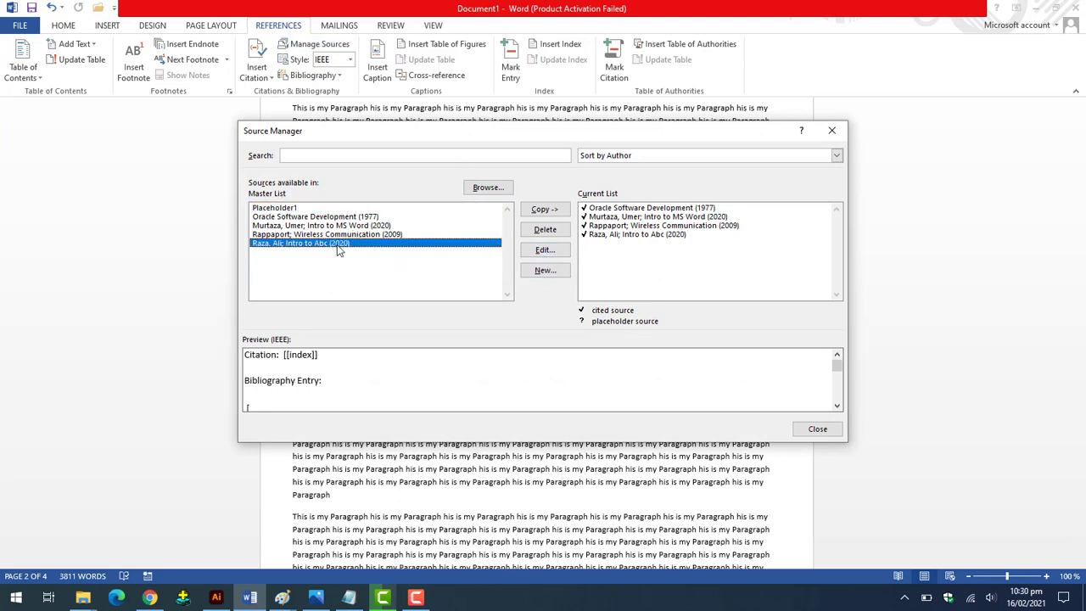
left_click(544, 251)
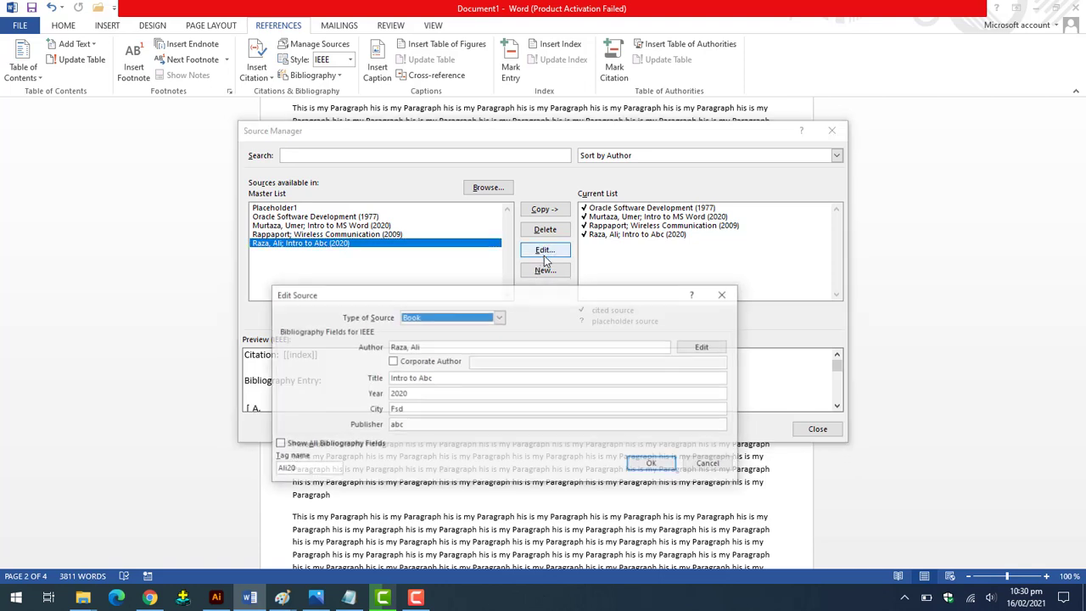
left_click(421, 410)
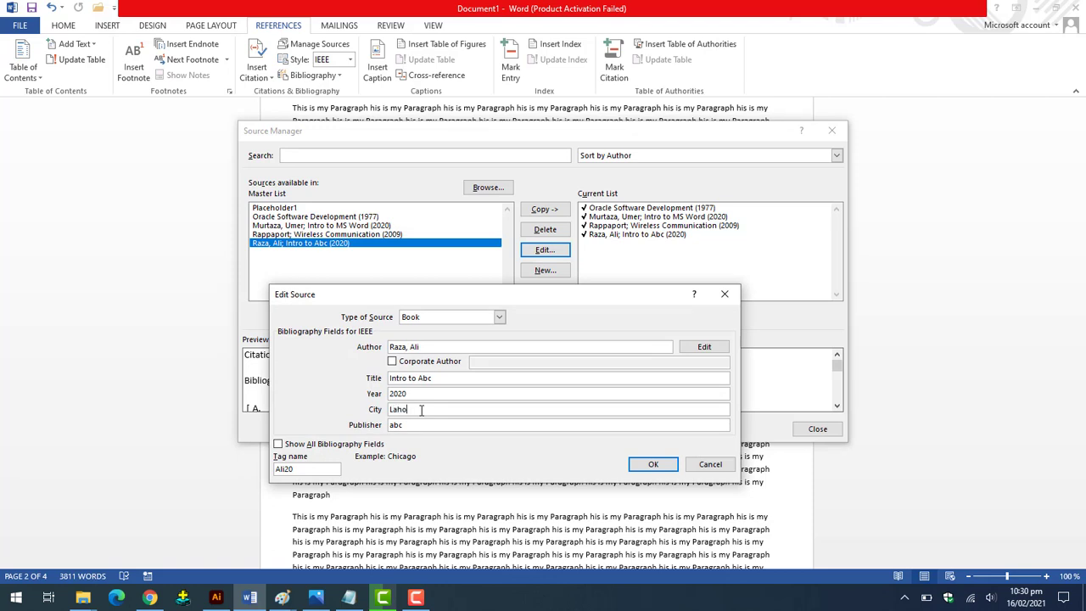
left_click(651, 465)
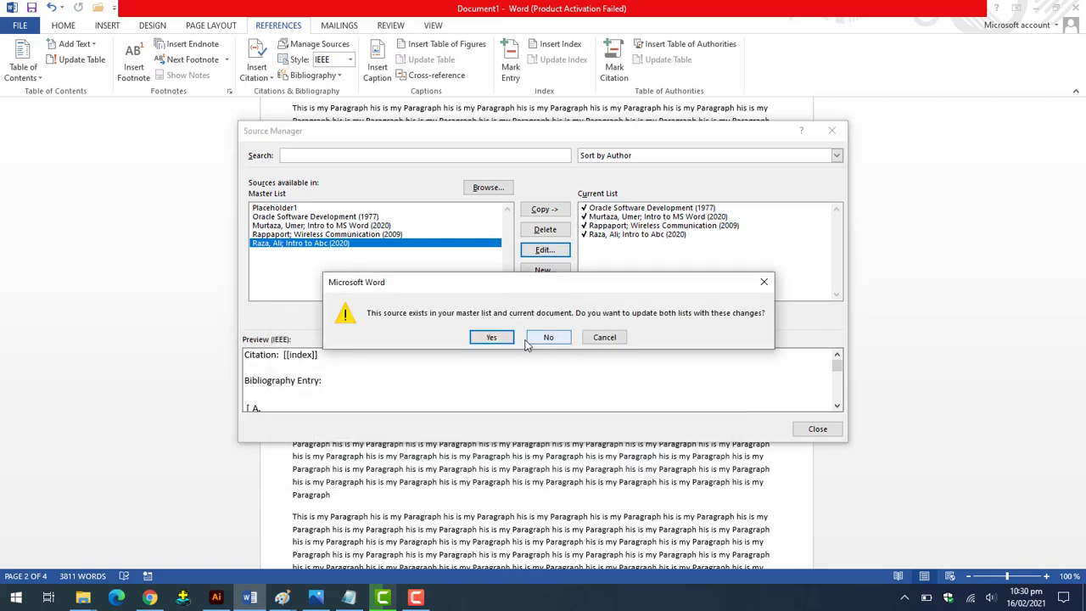
left_click(492, 337)
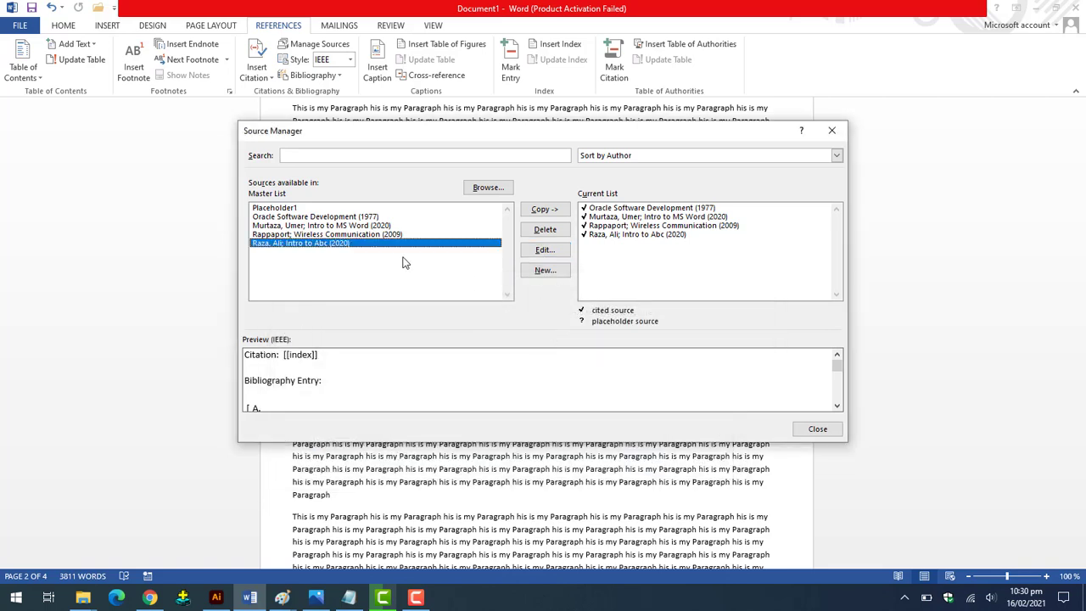
Delete Intro to Abc from the master list, leaving the existing Wireless Communication source un-overwritten.
left_click(545, 229)
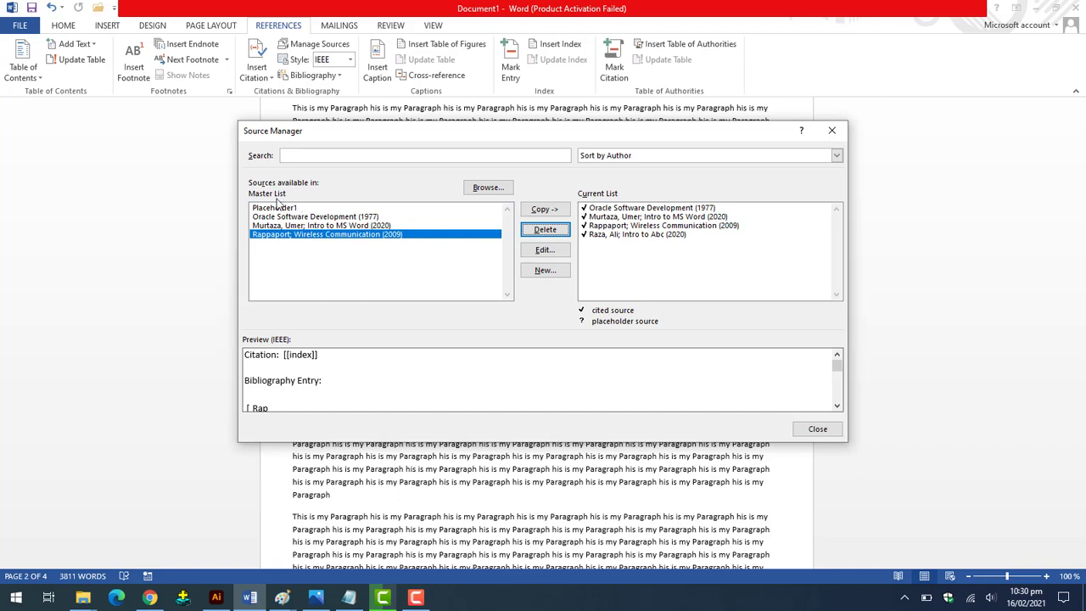
left_click(564, 212)
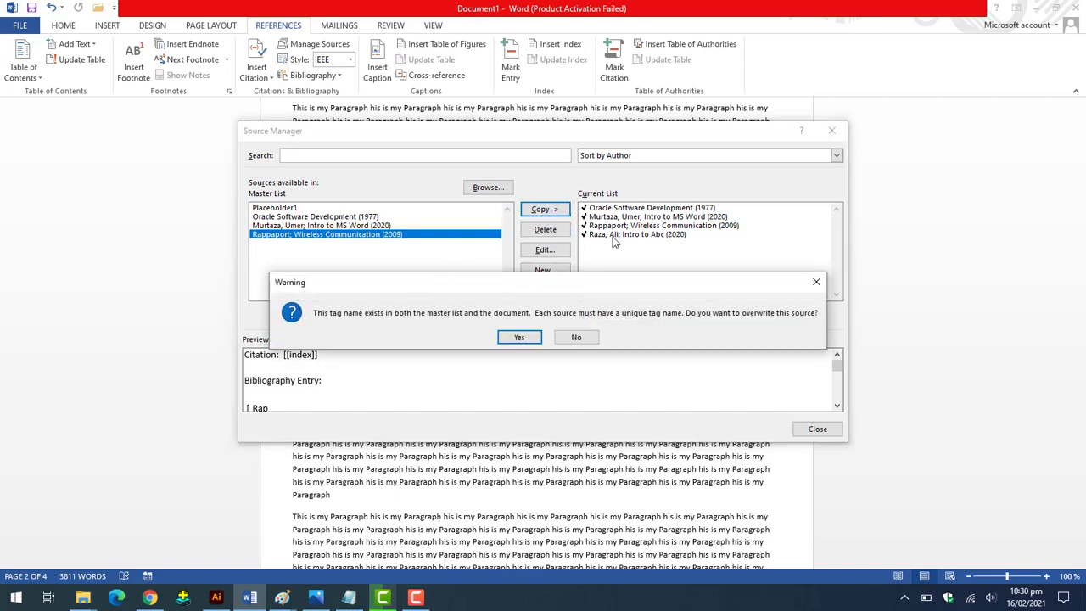
left_click(816, 283)
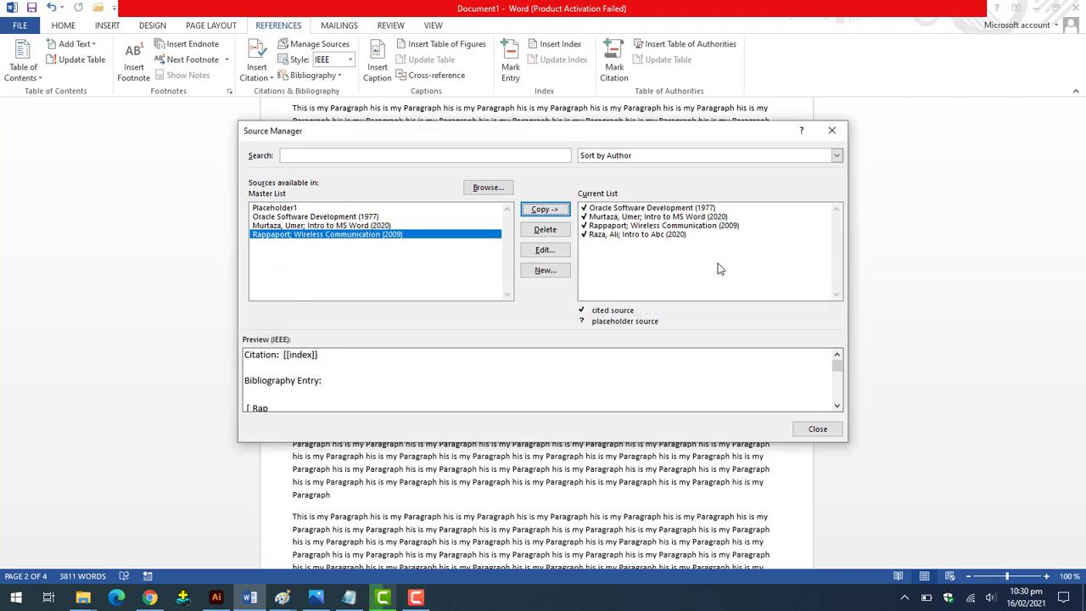
left_click(630, 236)
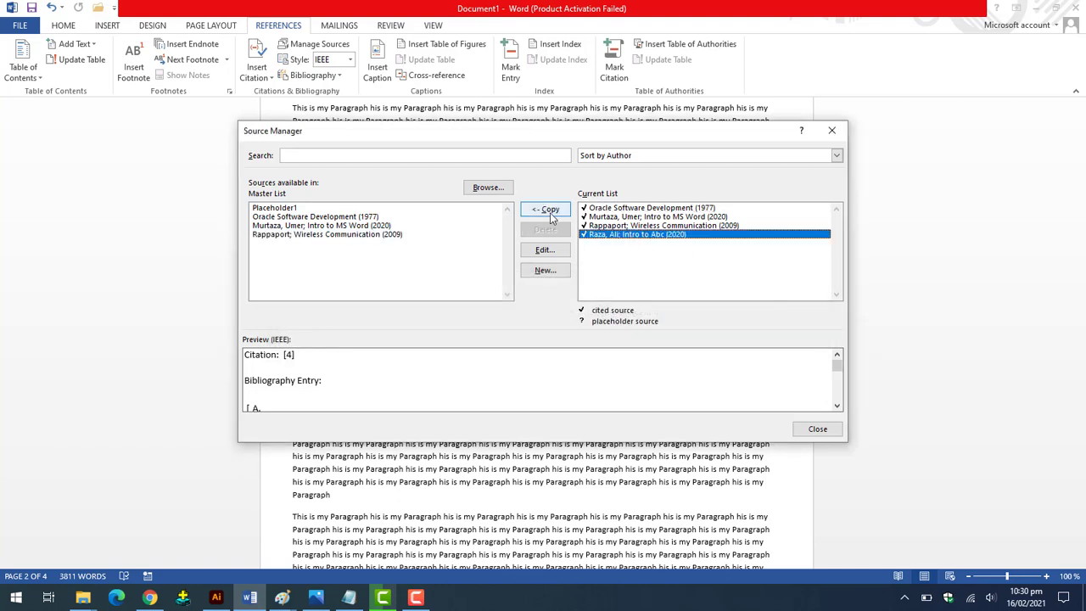
left_click(550, 209)
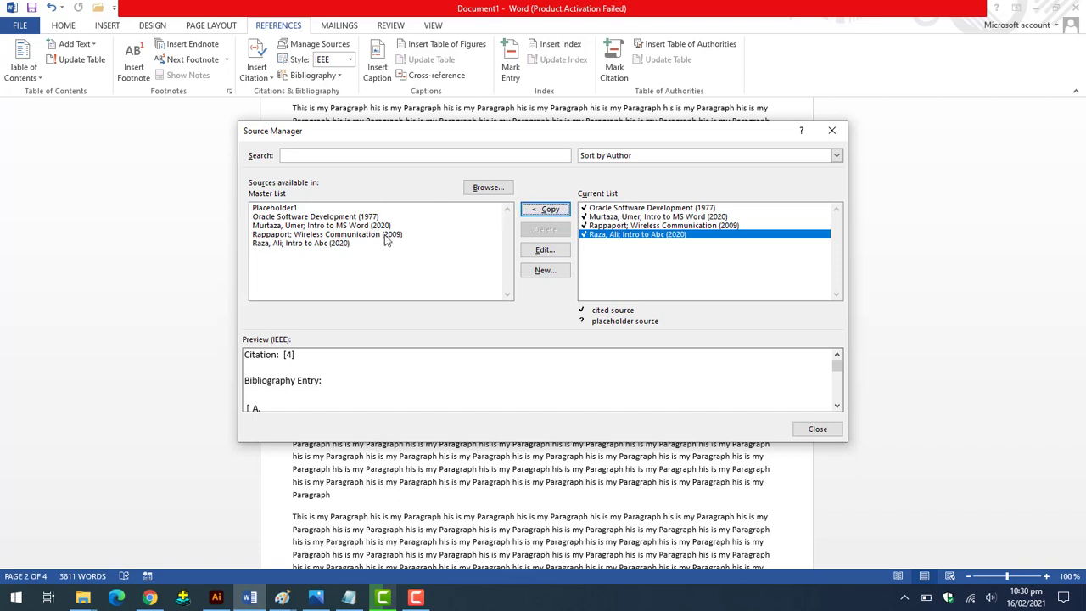
left_click(310, 217)
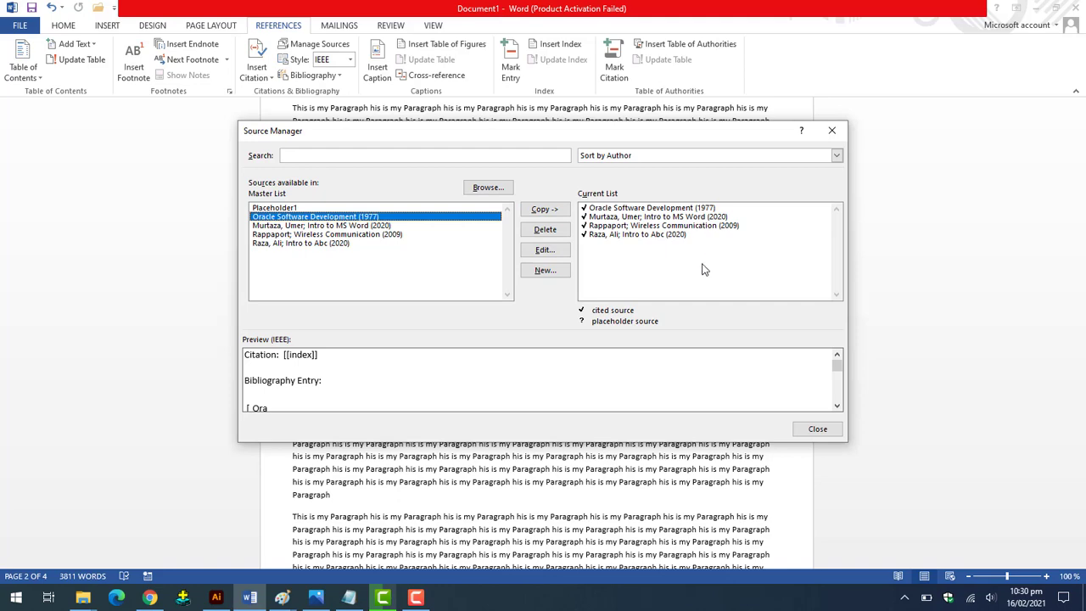
left_click(816, 429)
left_click(256, 71)
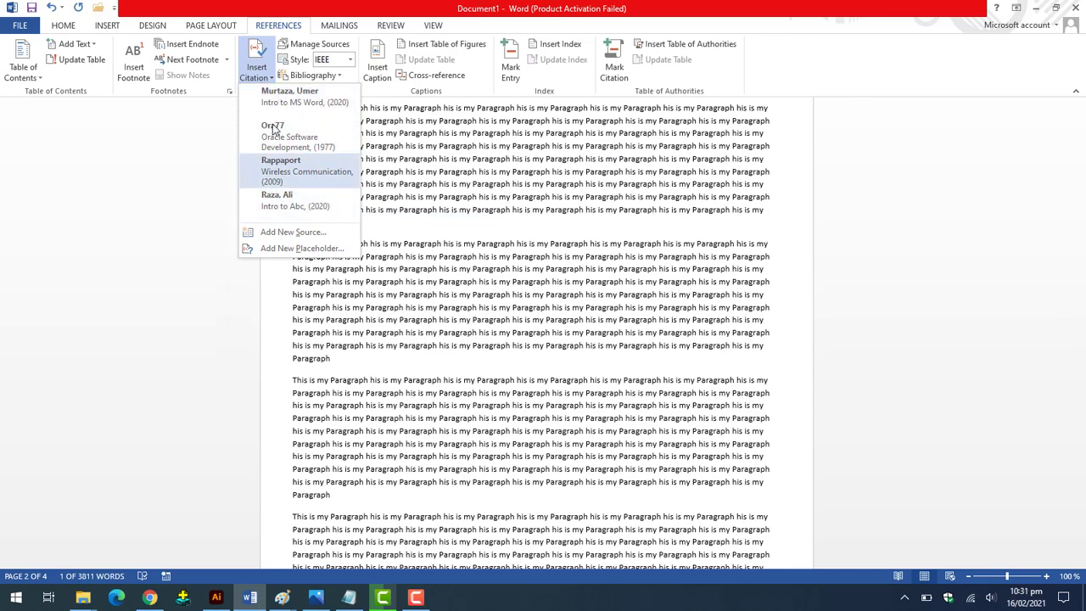
left_click(257, 68)
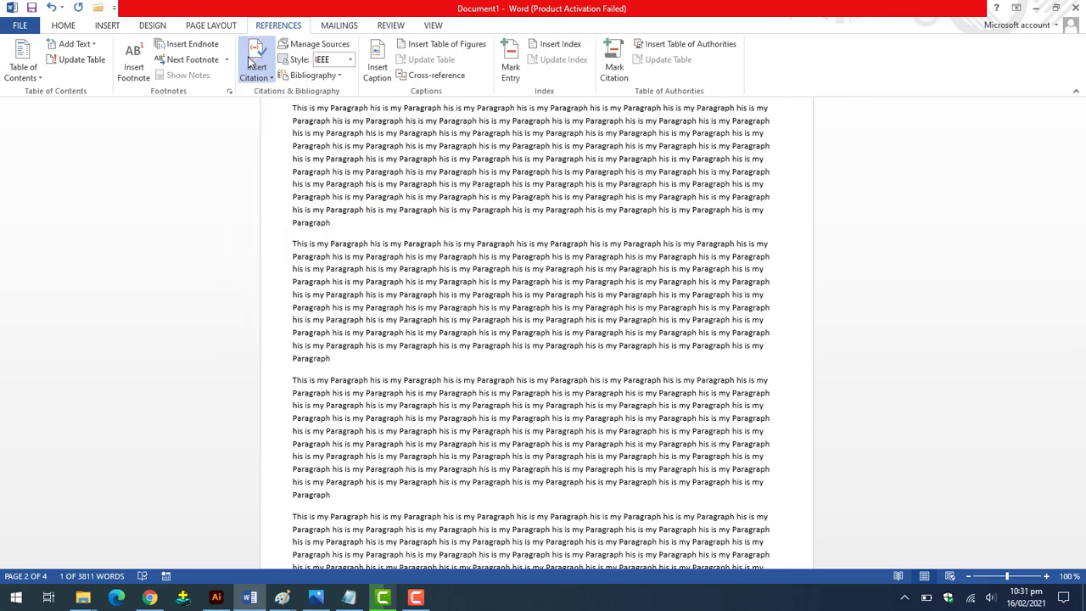
left_click(349, 61)
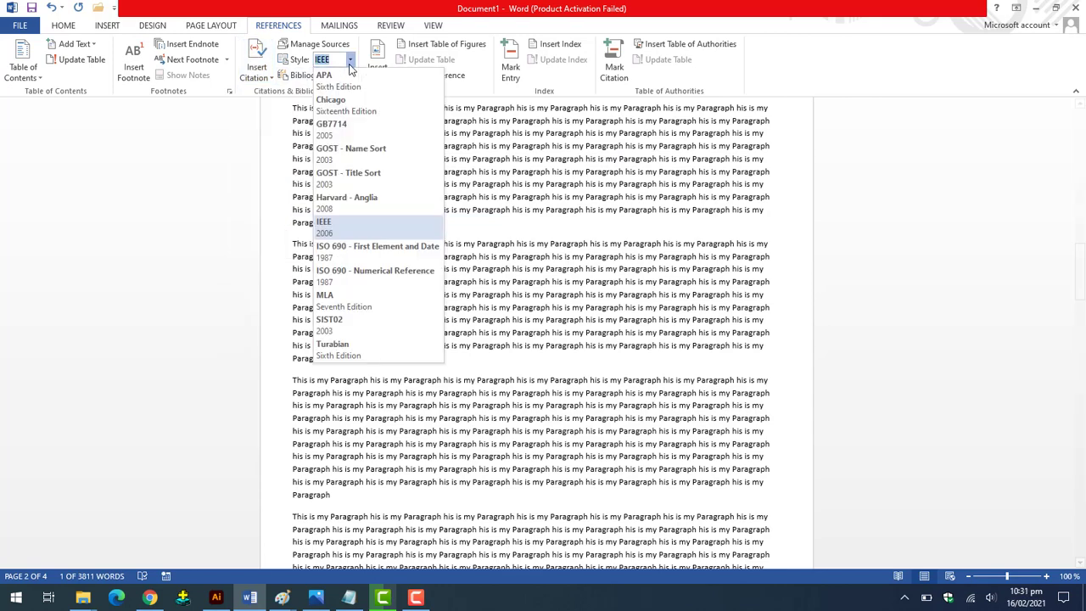
left_click(349, 61)
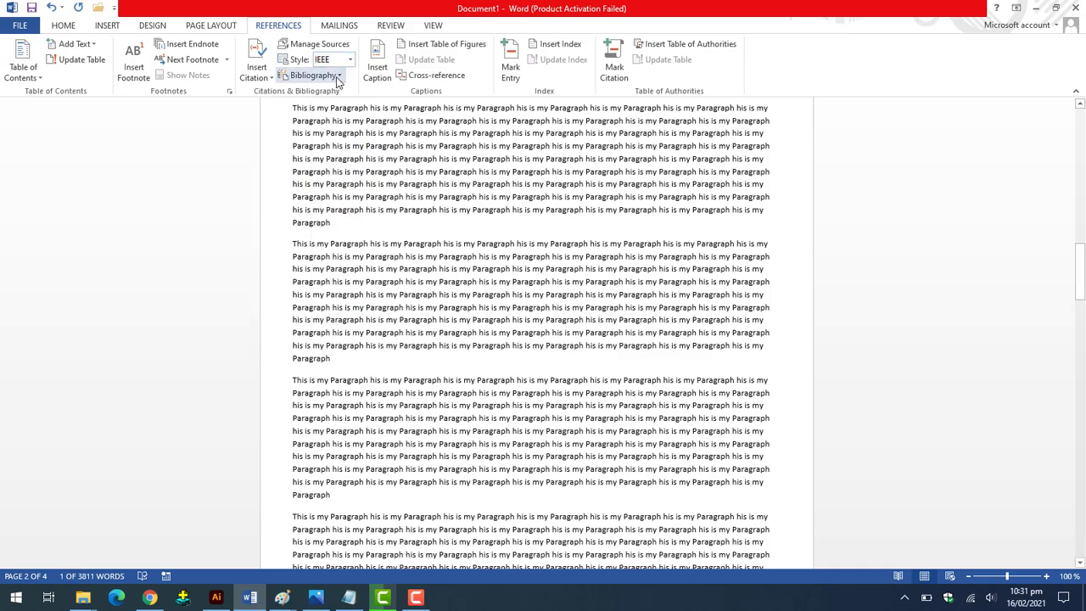
left_click(339, 76)
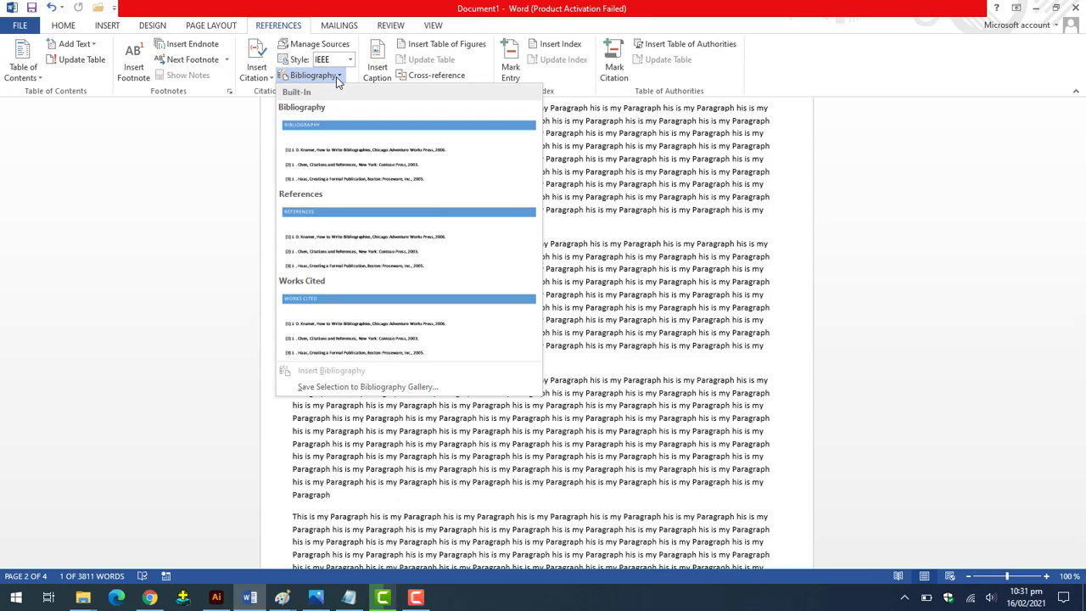
left_click(336, 77)
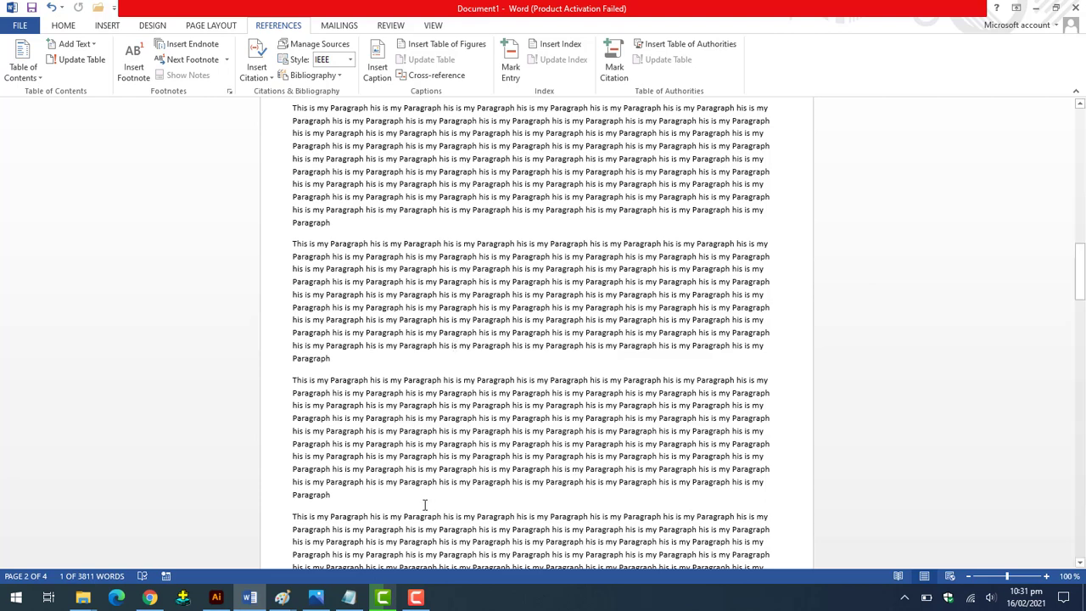
left_click(428, 599)
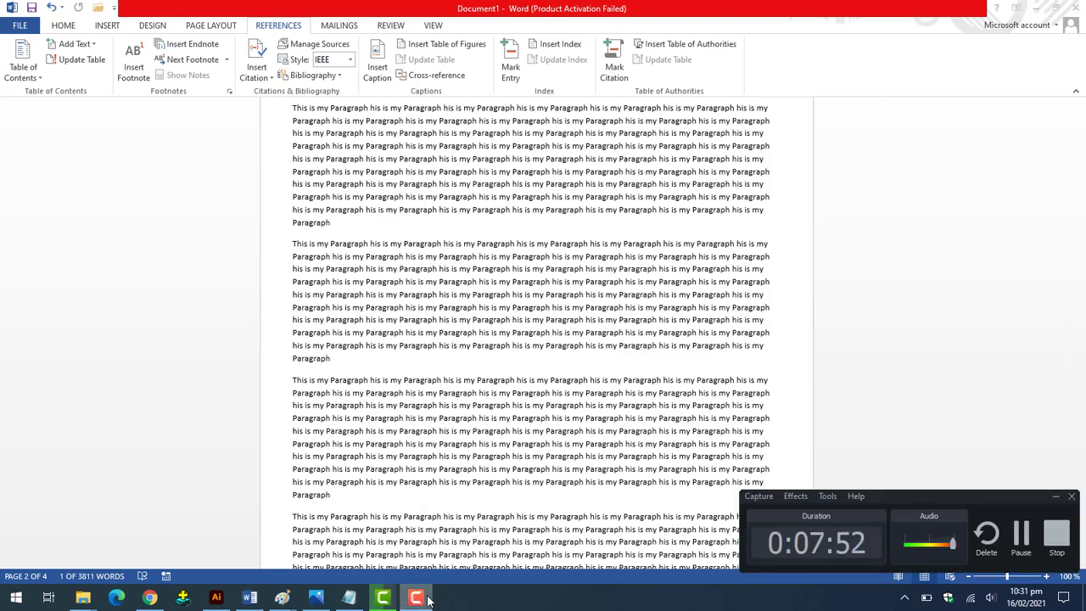